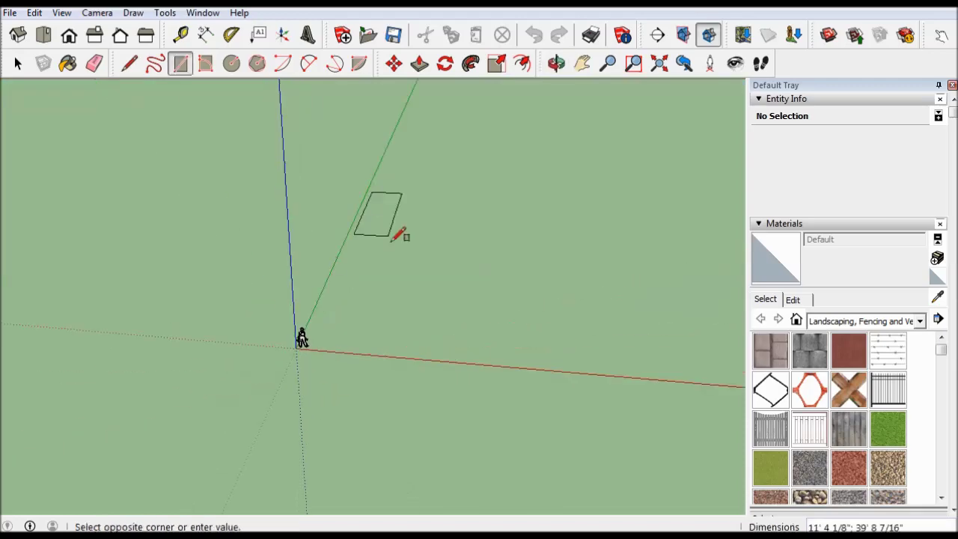
- Draw a large rectangular face on the ground plane and orbit around it
key("Escape")
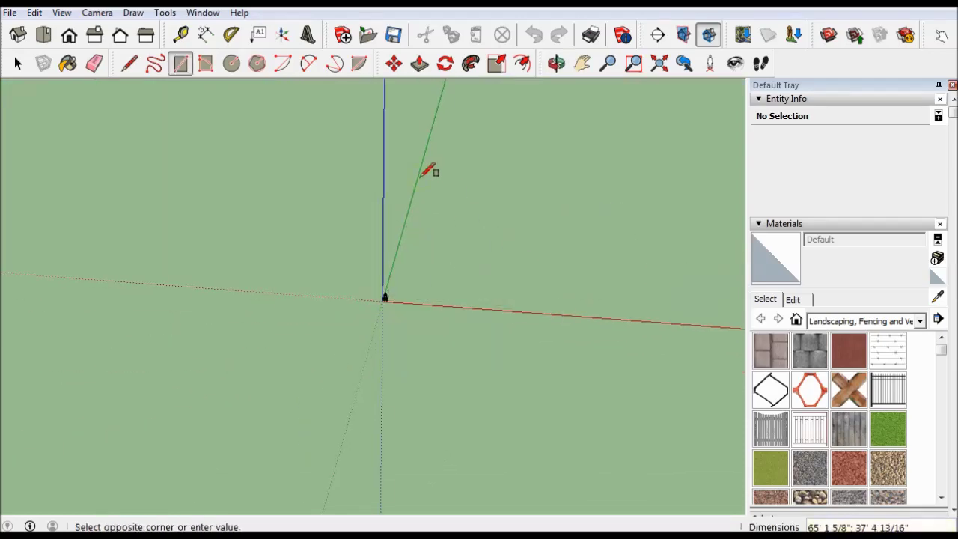
left_click(575, 307)
middle_click_drag(575, 307, 389, 187)
key("m")
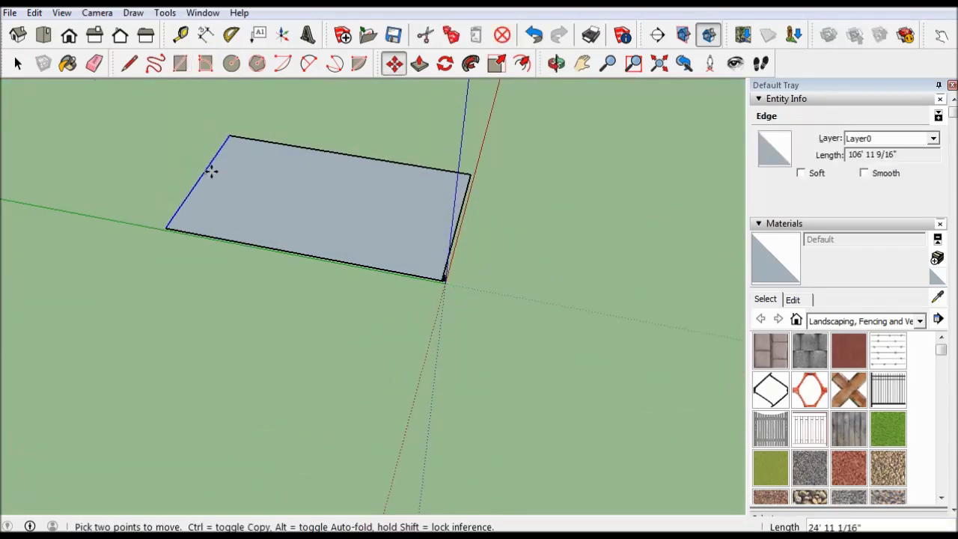
mouse_move(229, 175)
middle_mouse_down()
mouse_move(487, 187)
mouse_move(342, 378)
mouse_move(406, 312)
middle_mouse_up()
- Zoom in on the rectangle and start a line at its corner
scroll(392, 293, "up", 1)
scroll(285, 279, "up", 3)
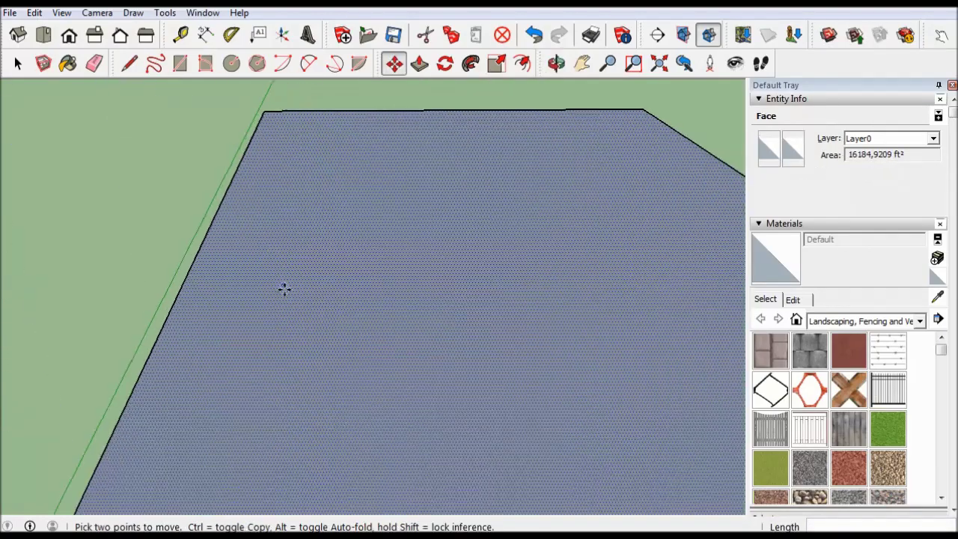
scroll(284, 279, "down", 3)
key("l")
left_click(246, 342)
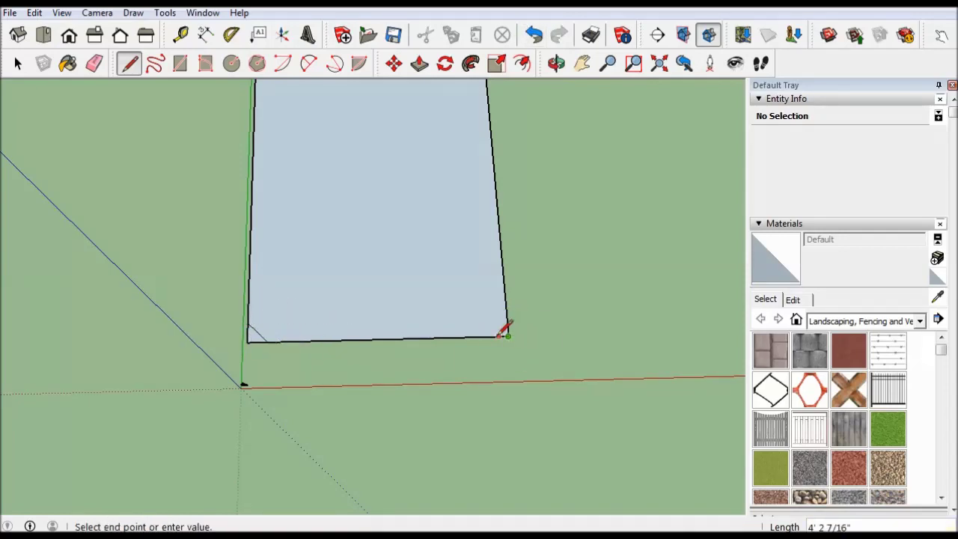
- In Top view, divide the rectangle with one lengthwise line and several crosswise lines
key("F2")
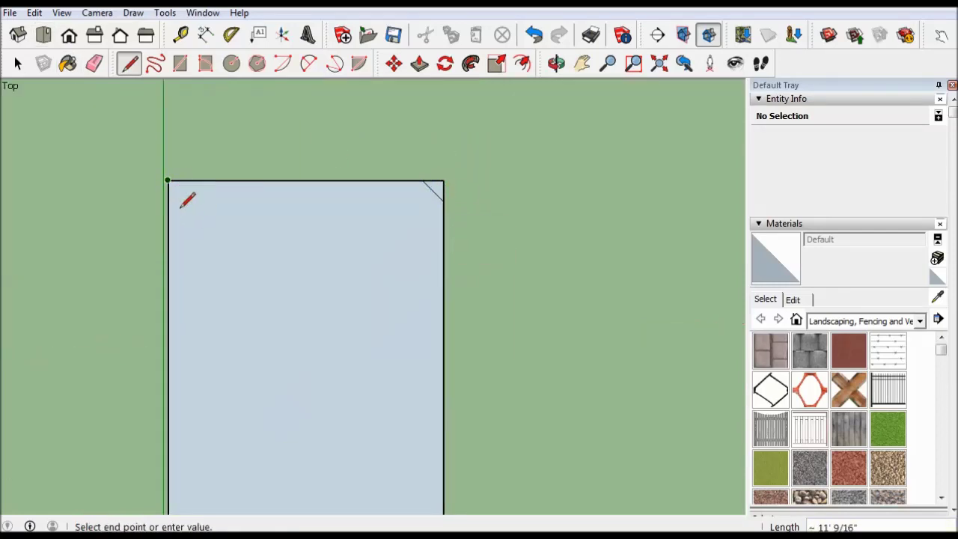
left_click(295, 182)
middle_click_drag(295, 182, 306, 337)
left_click(306, 380)
scroll(261, 296, "up", 2)
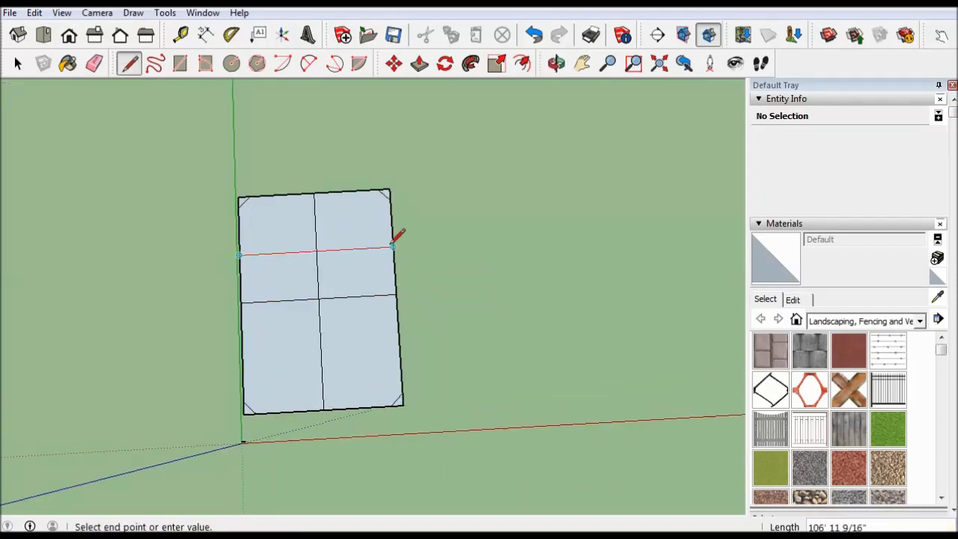
key("e")
left_click(300, 252)
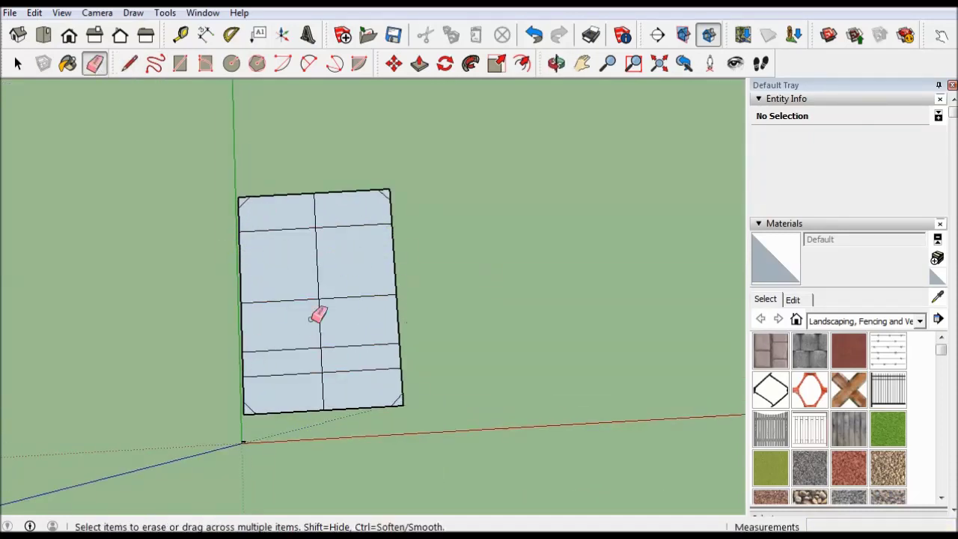
- Erase two extra crosswise lines from the rectangle
left_click(315, 349)
scroll(321, 299, "up", 1)
left_click(180, 63)
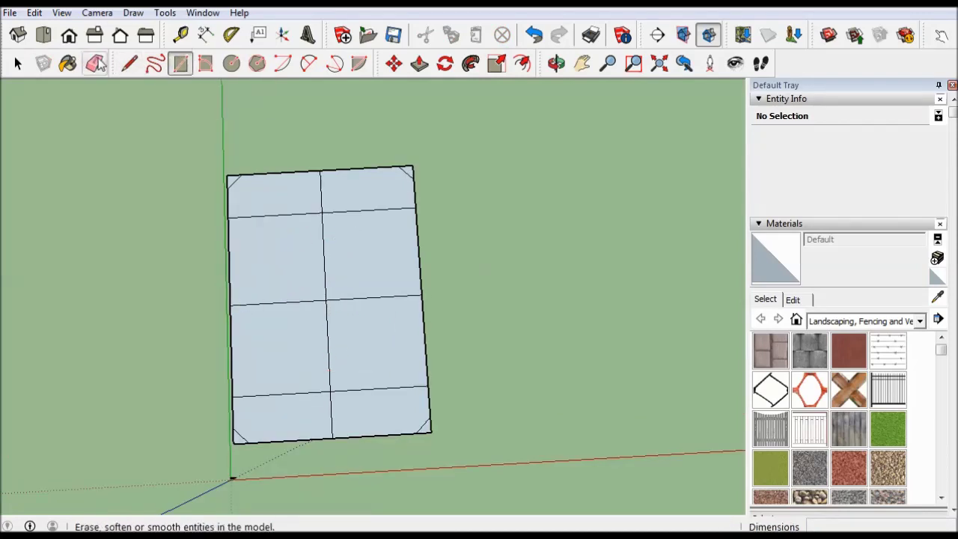
scroll(239, 318, "up", 2)
scroll(236, 329, "up", 2)
- Draw a 30 by 20 notch on the rectangle's left edge, undoing a stray segment
key("l")
left_click(228, 339)
type("30")
key("Return")
left_click(228, 356)
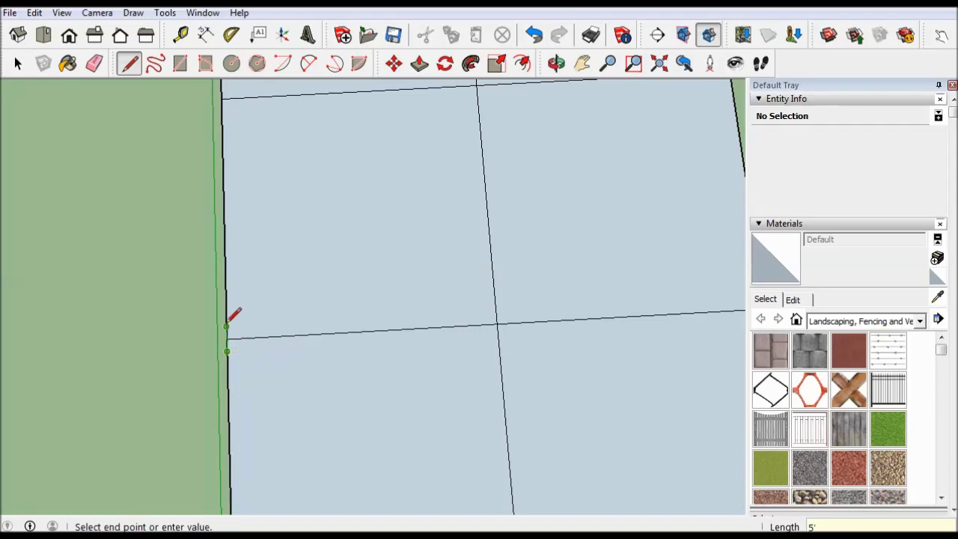
type("20")
key("Return")
left_click(226, 330)
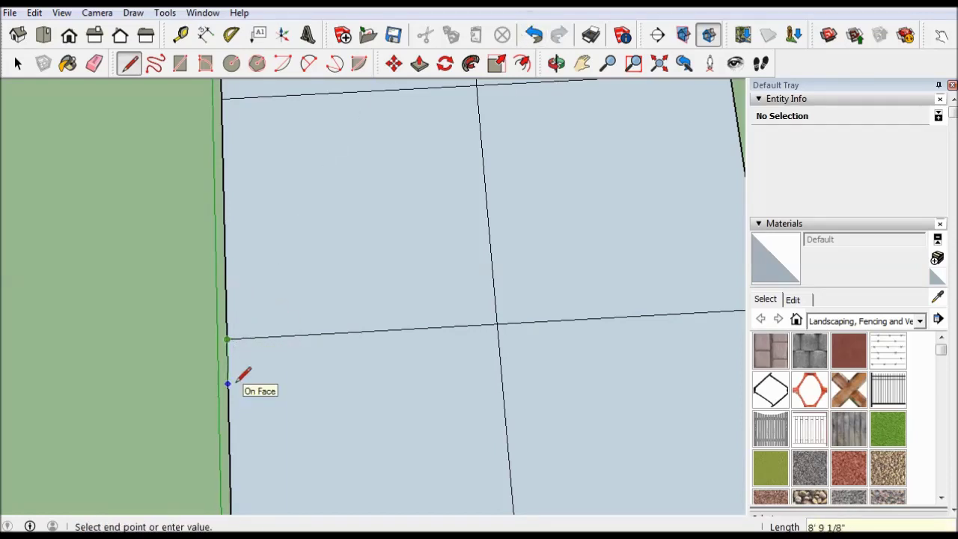
left_click(533, 34)
- Select the sections next to the small notch
key("Return")
scroll(397, 399, "down", 3)
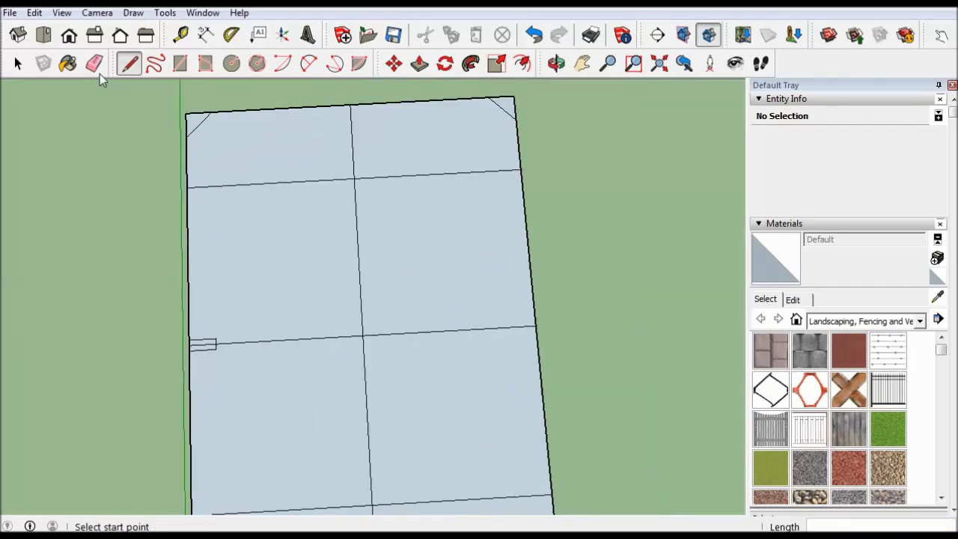
left_click(18, 63)
scroll(247, 352, "up", 3)
left_click(209, 345)
scroll(253, 357, "down", 3)
left_click(94, 62)
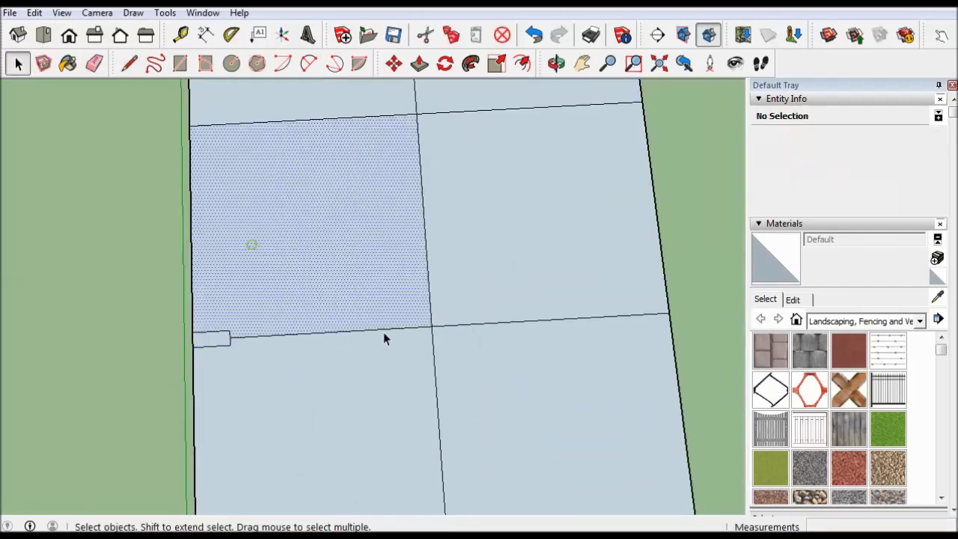
- Draw crosswise partition lines across the floor, splitting the hatched section
key("l")
scroll(329, 308, "down", 3)
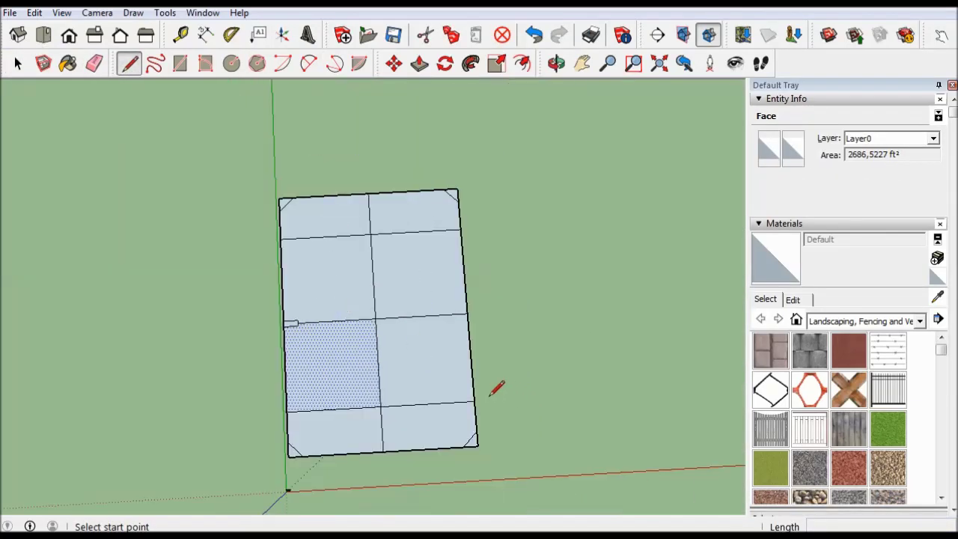
scroll(357, 326, "up", 3)
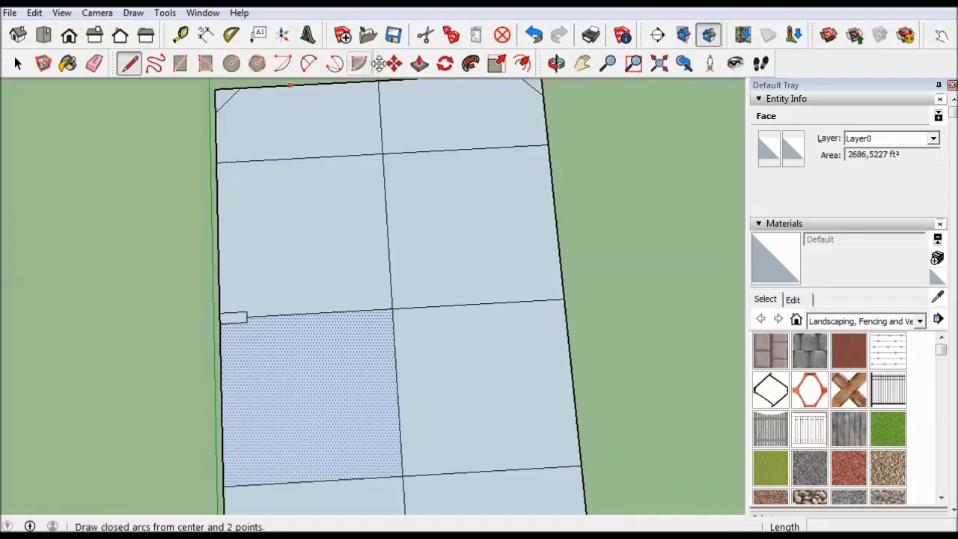
left_click(217, 162)
left_click(217, 185)
left_click(549, 171)
scroll(378, 458, "down", 2)
left_click(482, 403)
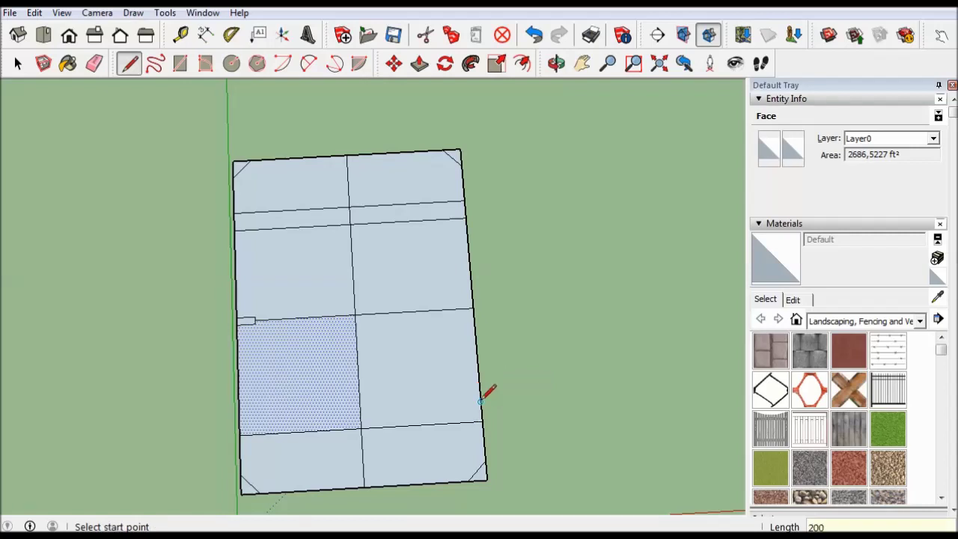
- Add vertical partition lines to subdivide the inner sections
left_click(243, 229)
scroll(289, 235, "down", 2)
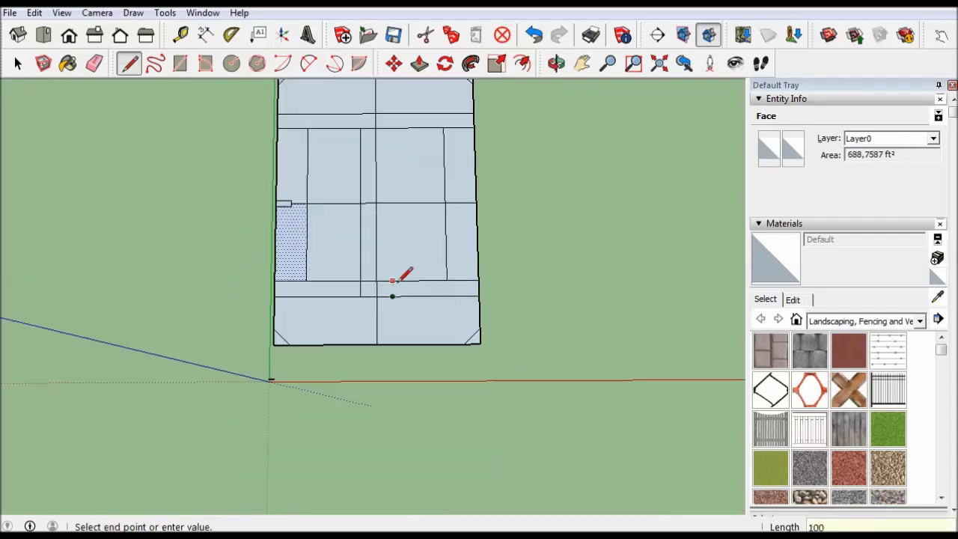
left_click(392, 281)
left_click(307, 188)
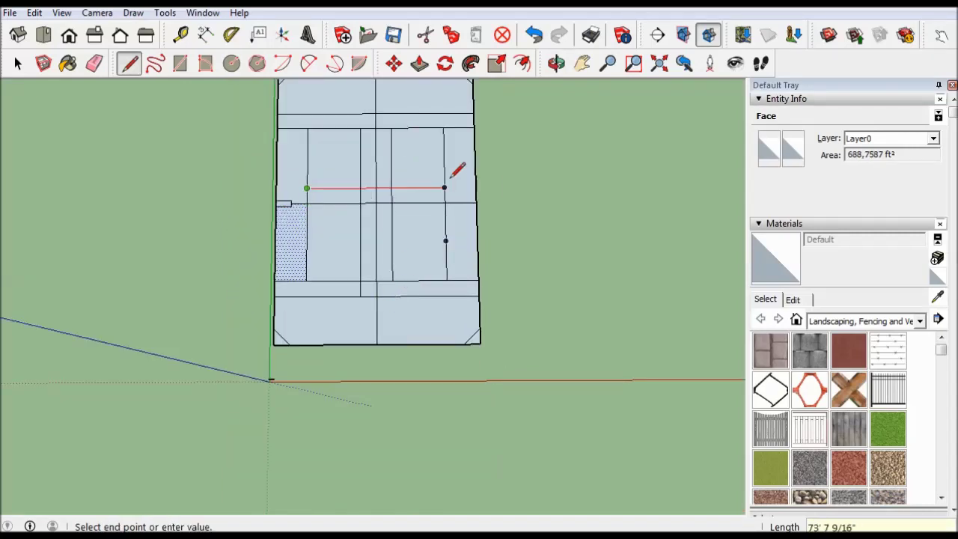
left_click(306, 203)
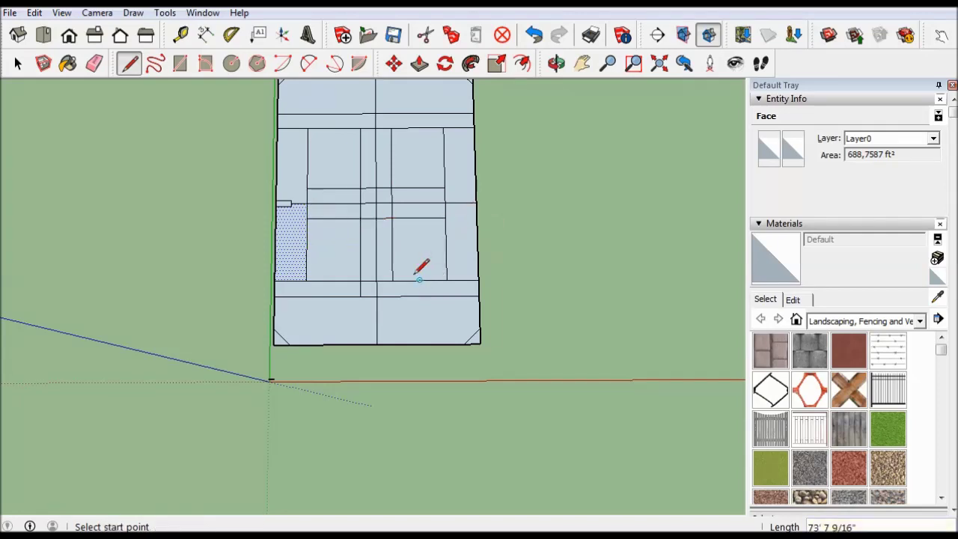
- Erase surplus partition edges, undoing one over-erase, to leave four square rooms and a cross corridor
key("e")
left_click_drag(362, 205, 373, 152)
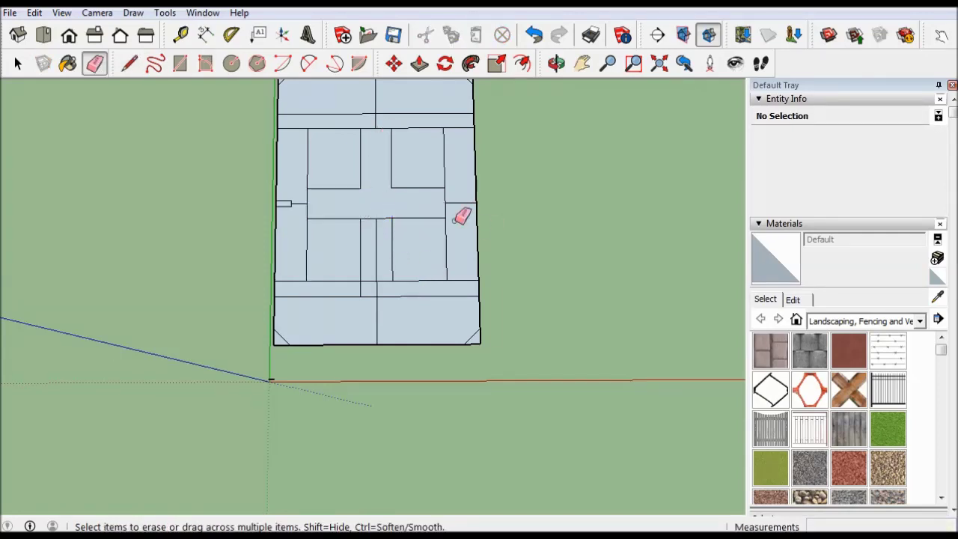
key("ctrl+z")
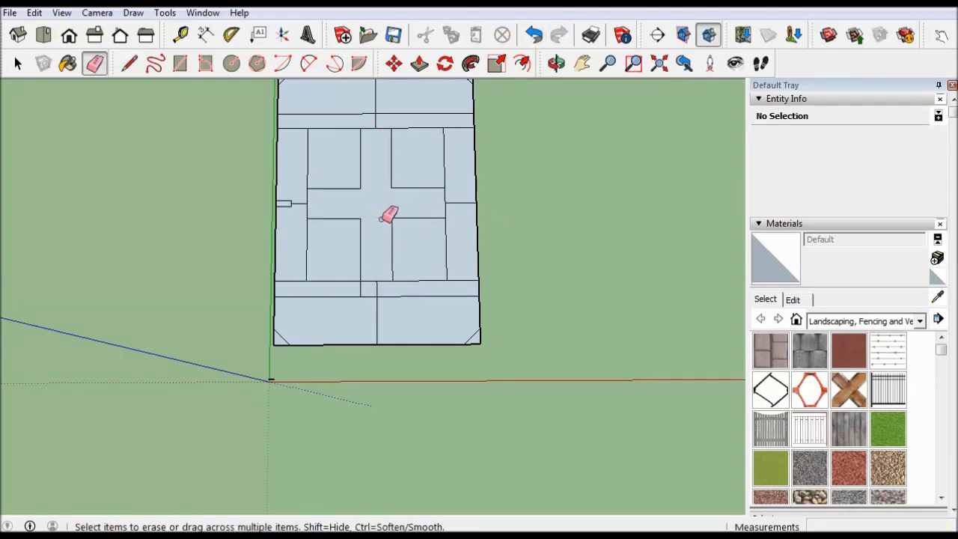
left_click_drag(360, 298, 463, 294)
left_click(375, 113)
scroll(394, 104, "down", 2)
left_click_drag(398, 184, 445, 263)
key("l")
key("e")
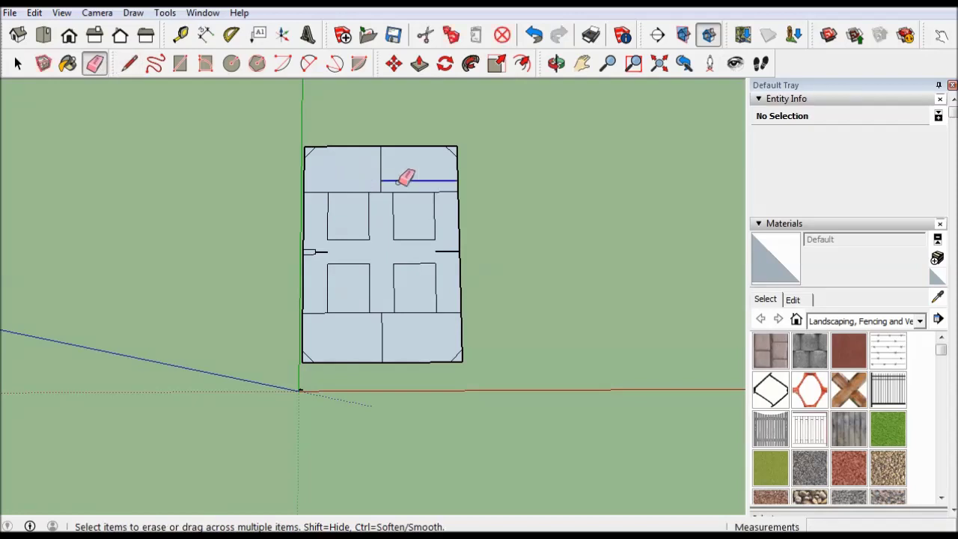
scroll(370, 333, "up", 2)
scroll(381, 310, "down", 1)
- Begin the corner cuts with a 75-unit line along a room edge
key("l")
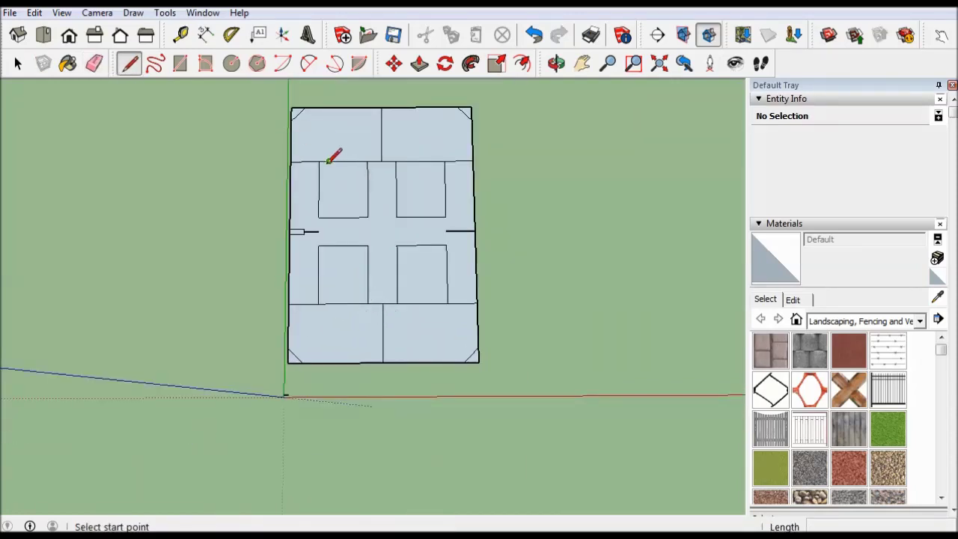
left_click(366, 161)
key("Escape")
left_click(387, 157)
scroll(387, 157, "up", 1)
scroll(333, 162, "up", 3)
key("ctrl+z")
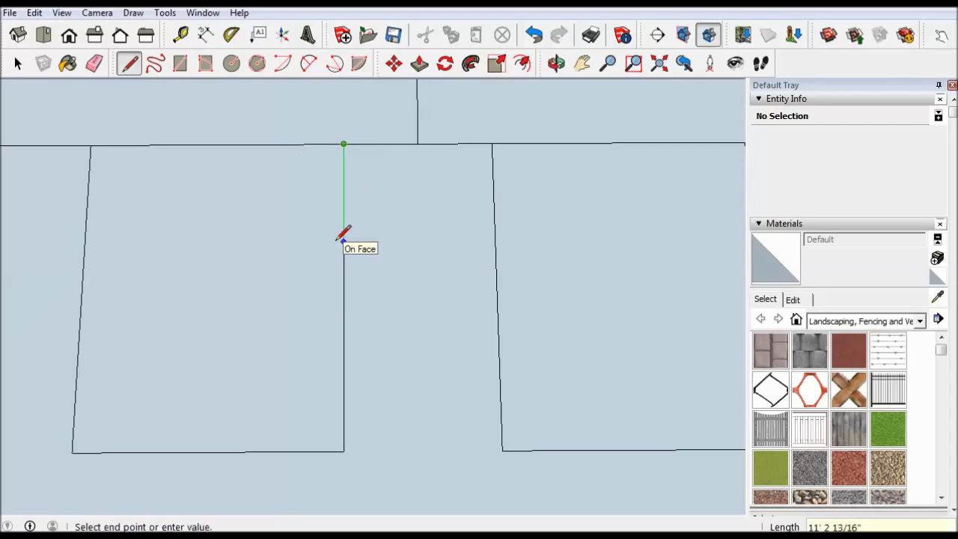
type("75")
key("Return")
- Draw short diagonal lines across the upper room corners
left_click(492, 143)
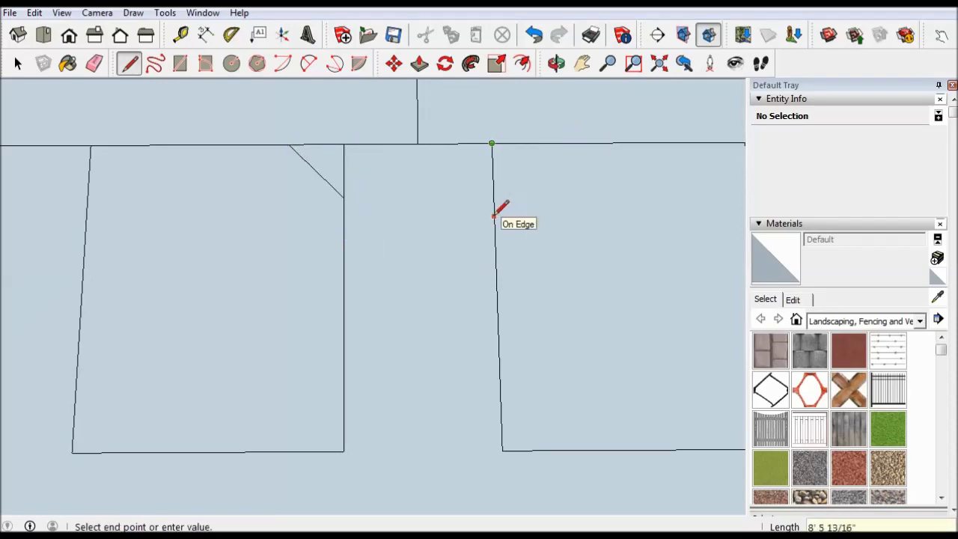
scroll(391, 297, "down", 2)
scroll(442, 365, "down", 2)
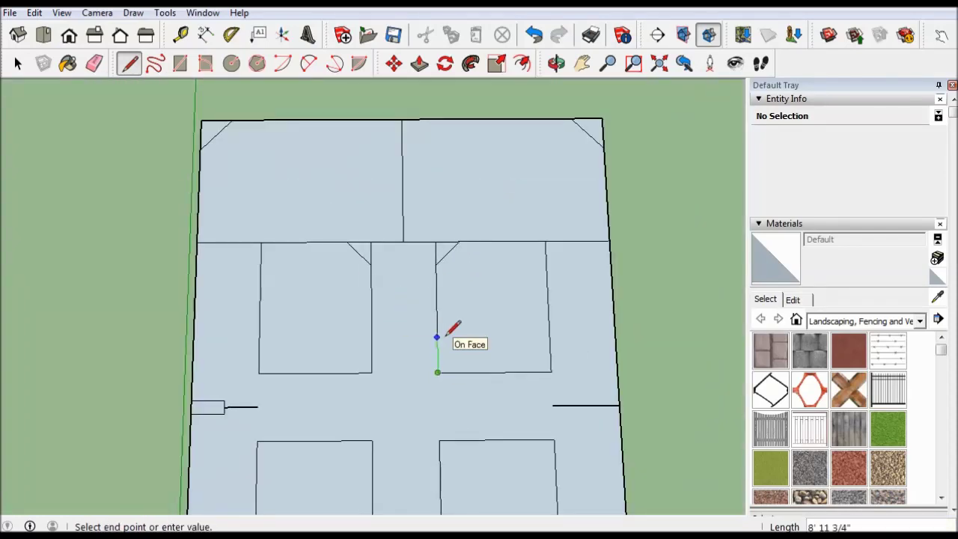
left_click(372, 371)
scroll(356, 371, "up", 1)
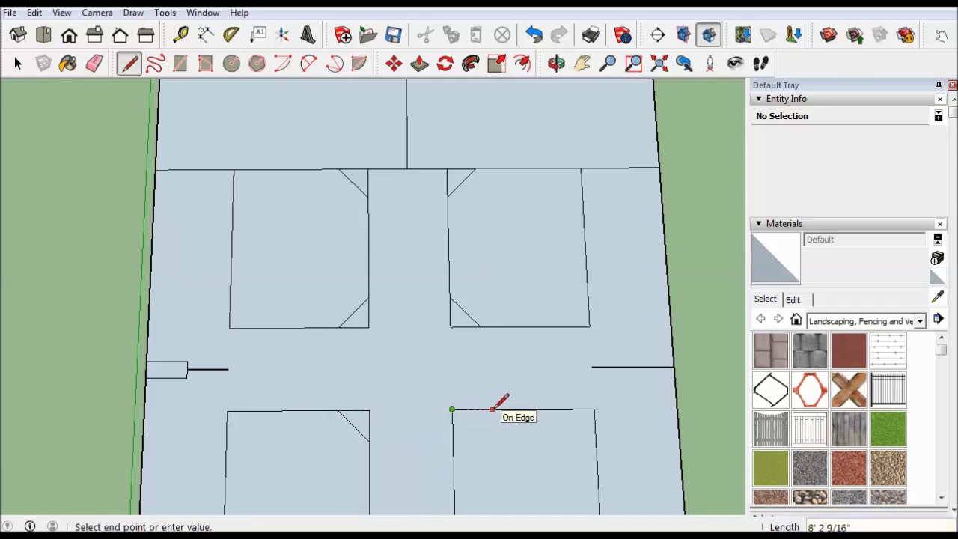
key("Escape")
scroll(494, 415, "down", 3)
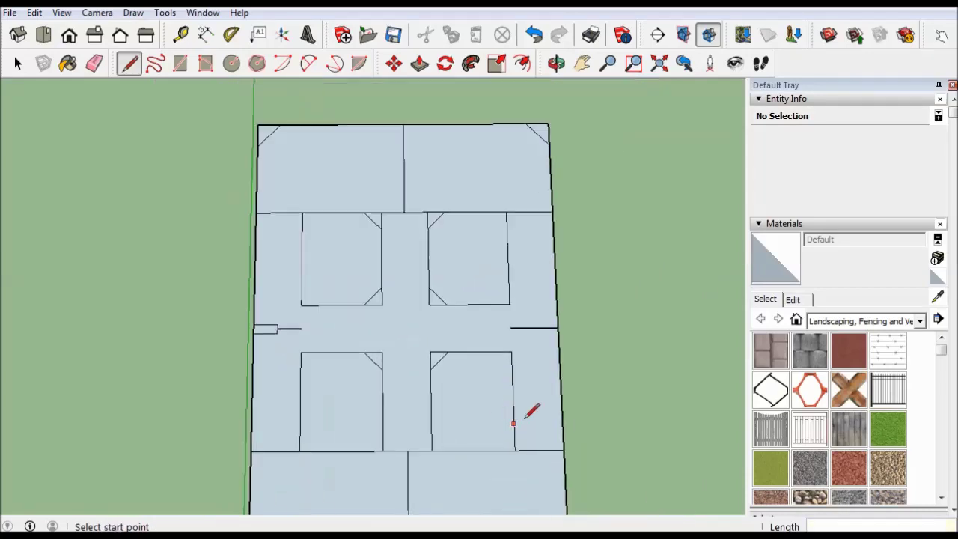
scroll(509, 419, "up", 4)
- Draw diagonals across the lower room corners and the outer plan corners
left_click(497, 292)
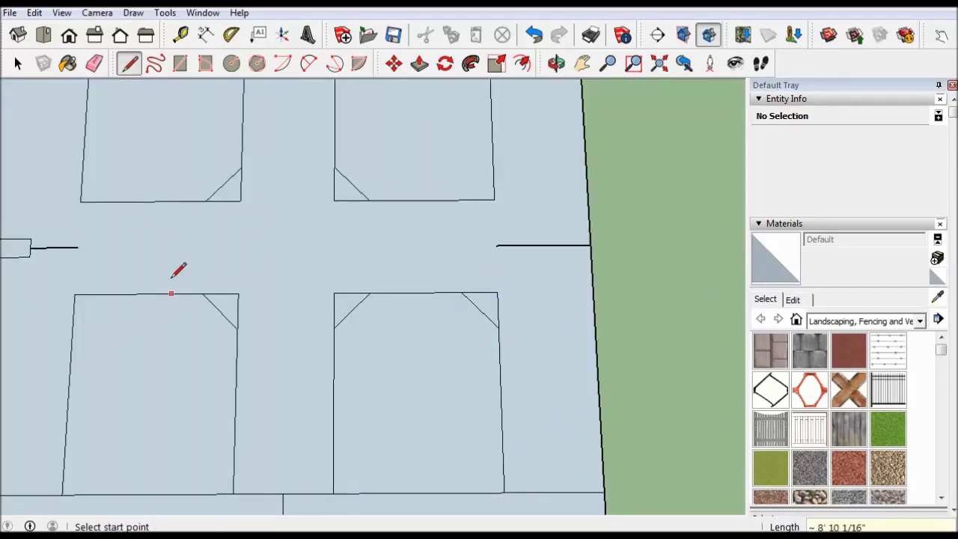
scroll(72, 345, "up", 1)
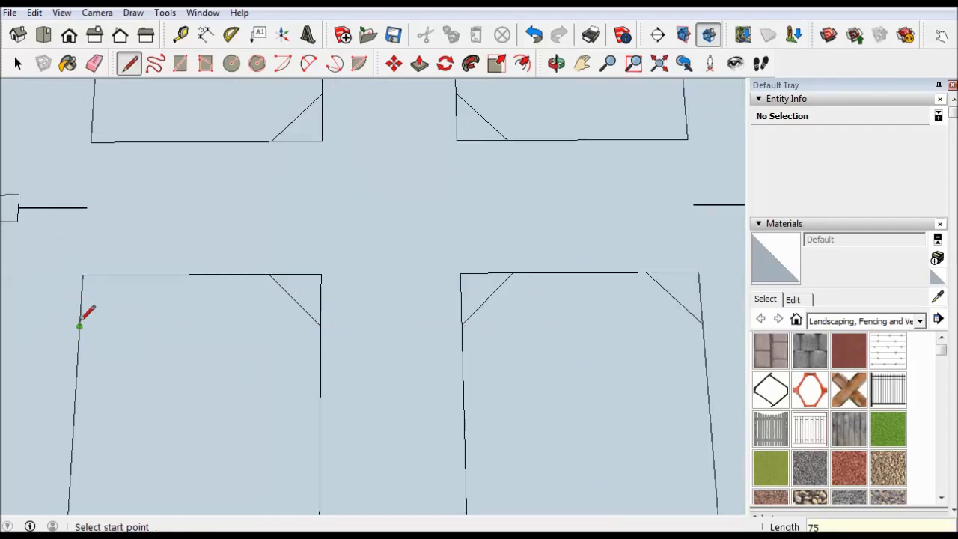
scroll(241, 357, "down", 2)
scroll(255, 411, "up", 3)
left_click(302, 416)
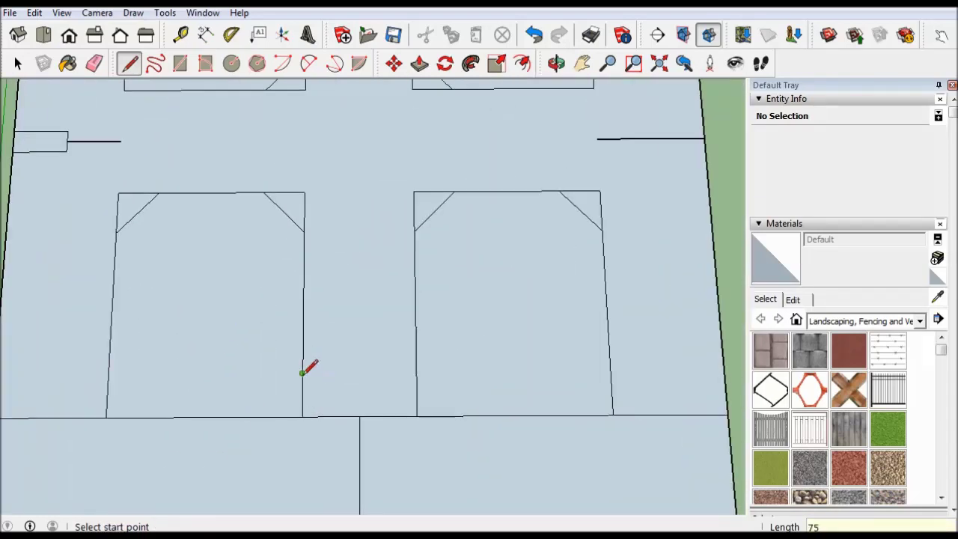
left_click(460, 414)
scroll(386, 396, "down", 2)
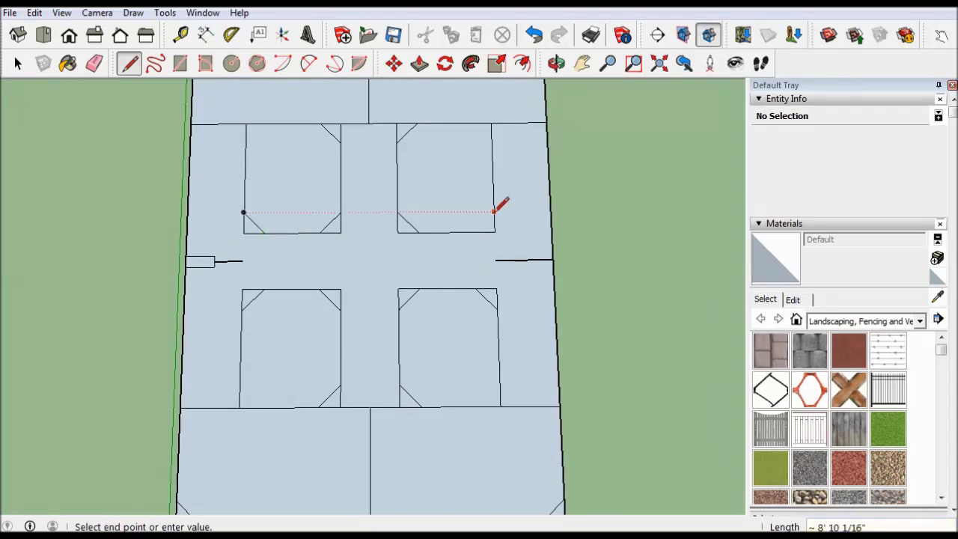
scroll(478, 224, "up", 1)
scroll(456, 329, "down", 2)
key("Escape")
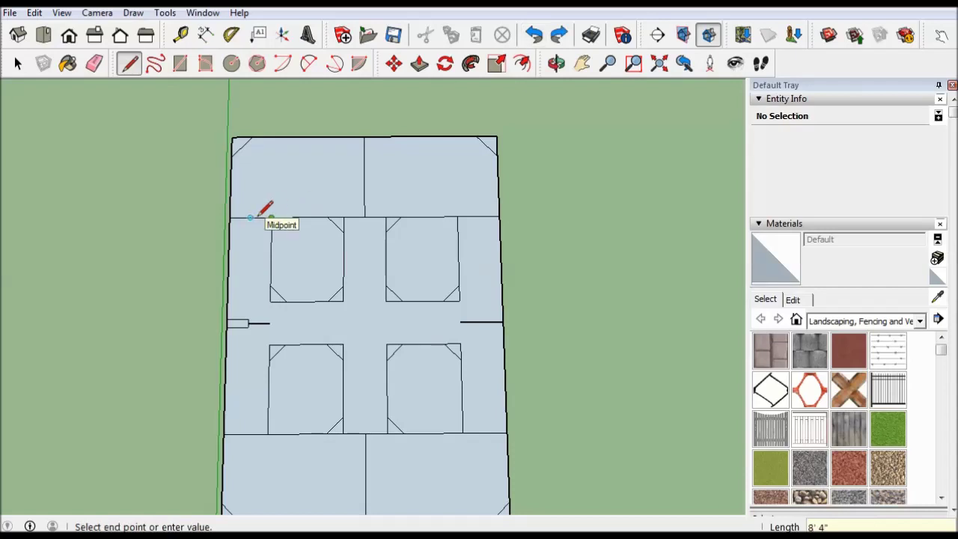
scroll(261, 224, "up", 1)
scroll(246, 261, "down", 2)
left_click(246, 258)
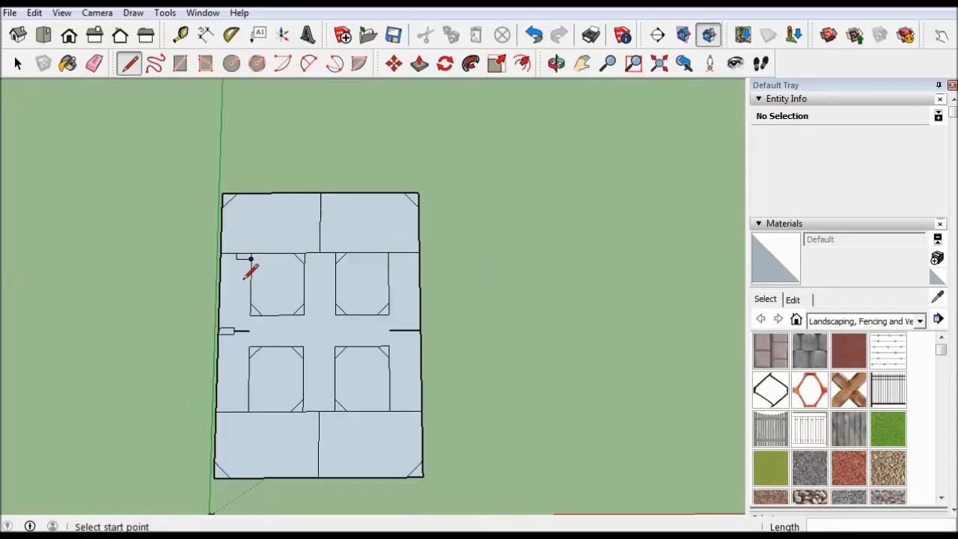
- Draw a small rectangle down from the plan's top edge, undoing stray diagonal and vertical lines
left_click(95, 63)
key("l")
scroll(294, 208, "up", 4)
left_click(354, 170)
left_click(317, 169)
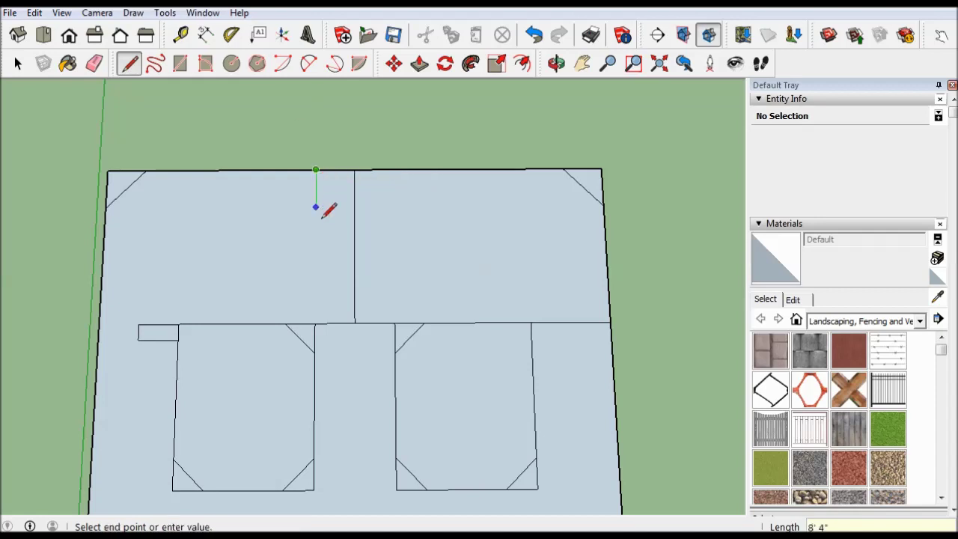
left_click(532, 36)
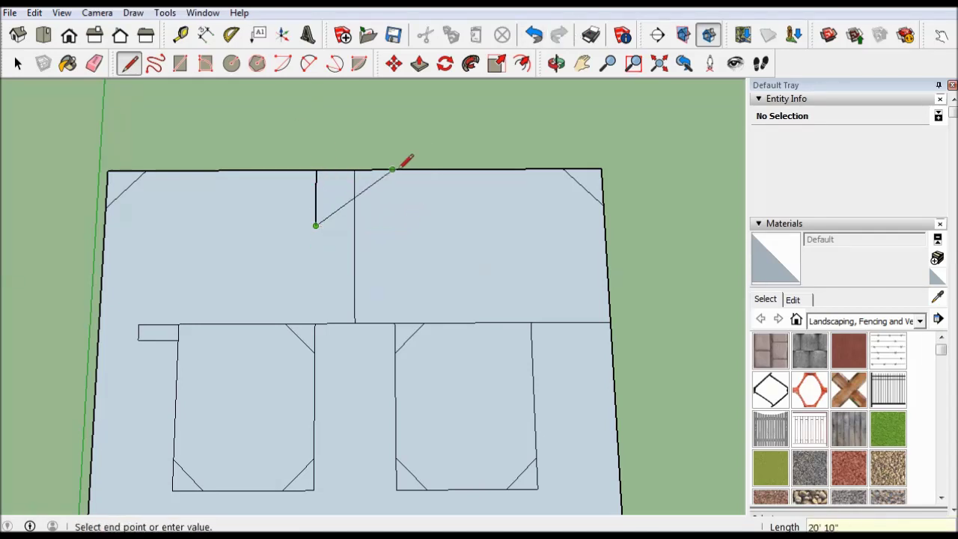
key("ctrl+z")
key("ctrl+z")
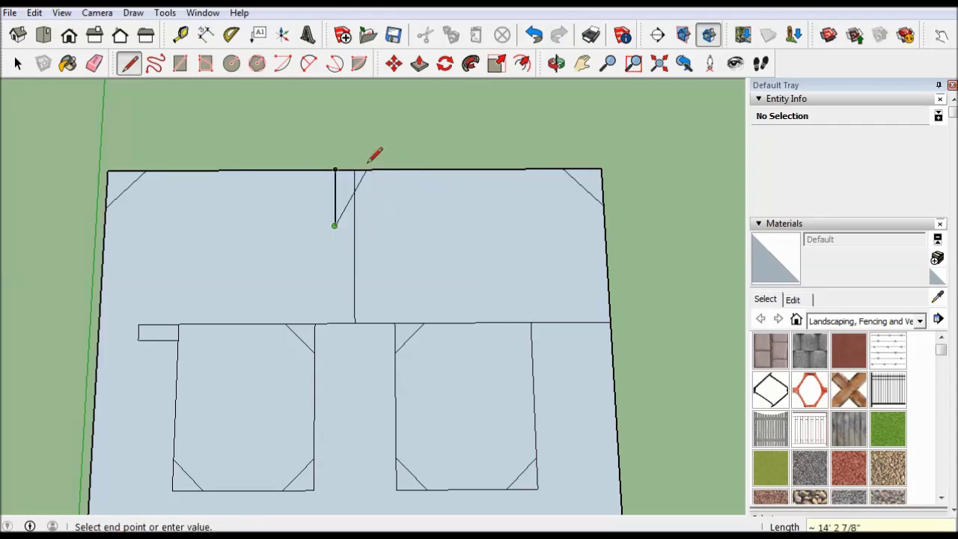
- Tilt the view to an angled look at the plan and erase leftover edges
scroll(377, 169, "down", 2)
mouse_move(353, 261)
middle_mouse_down()
mouse_move(481, 231)
mouse_move(379, 237)
mouse_move(365, 228)
mouse_move(264, 419)
mouse_move(355, 289)
mouse_move(337, 412)
middle_mouse_up()
key("e")
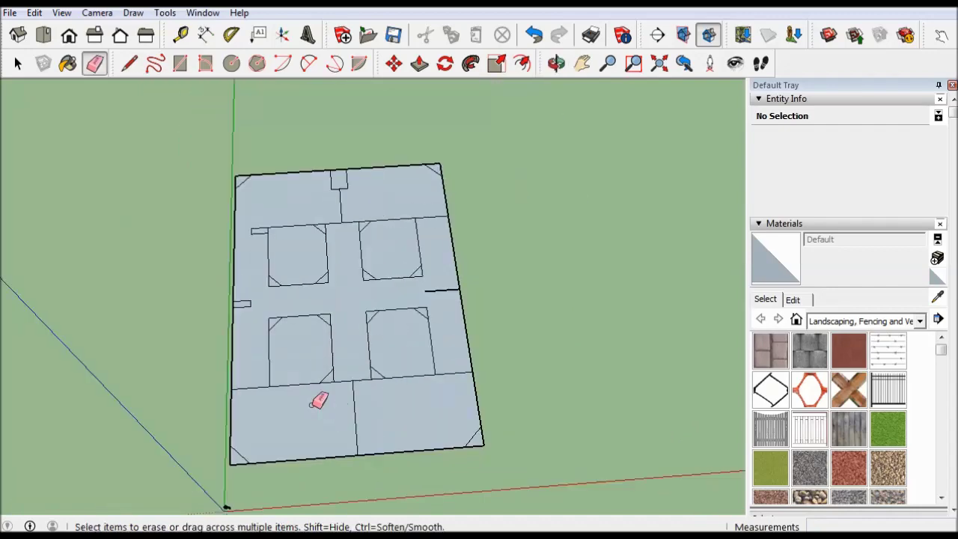
key("f")
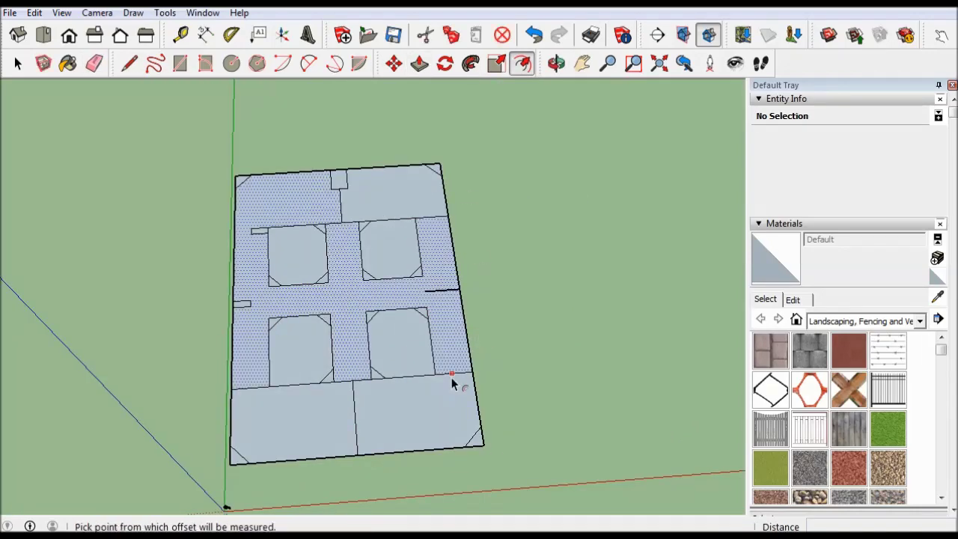
- Try a large rectangle around the floor plan, then undo it
left_click(180, 63)
left_click(187, 163)
left_click(604, 458)
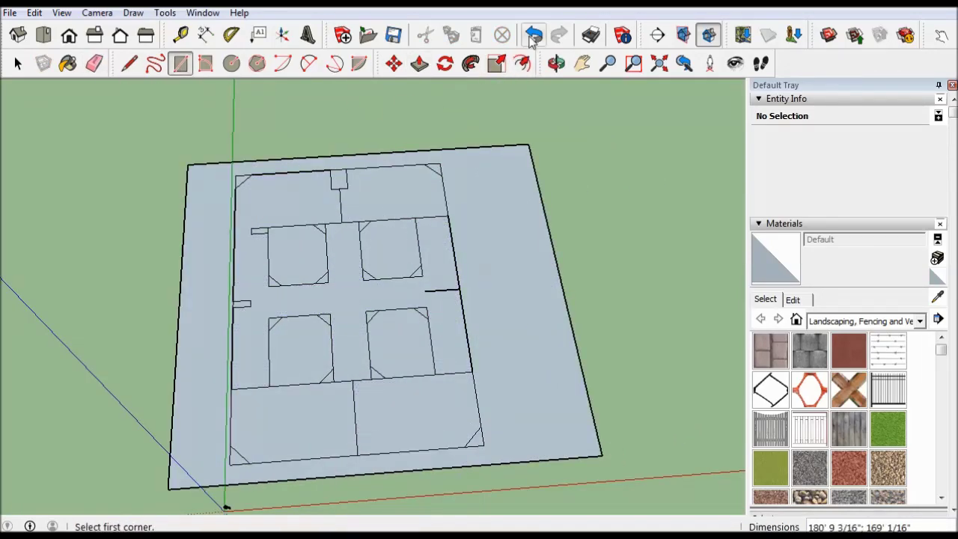
key("ctrl+z")
left_click(522, 63)
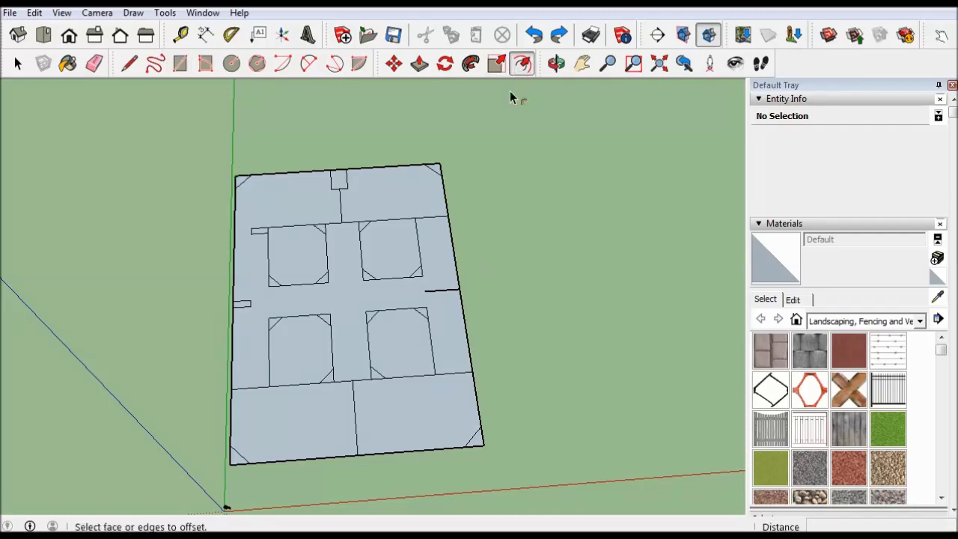
scroll(256, 214, "down", 3)
key("space")
scroll(266, 352, "up", 3)
- Draw a 30-unit line along the floor's short edge to mark a thin wall strip
key("l")
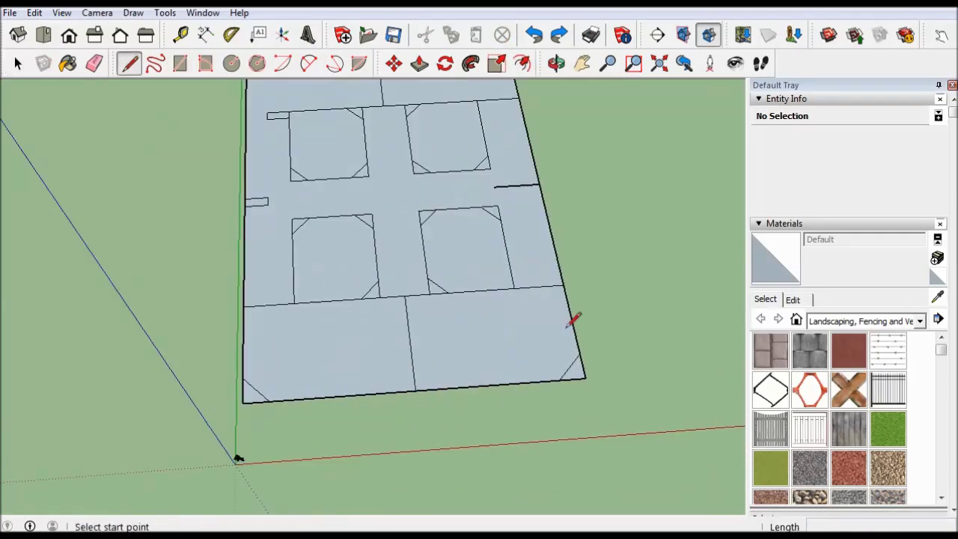
left_click(585, 378)
left_click(615, 370)
key("Escape")
scroll(573, 209, "down", 3)
scroll(573, 209, "up", 2)
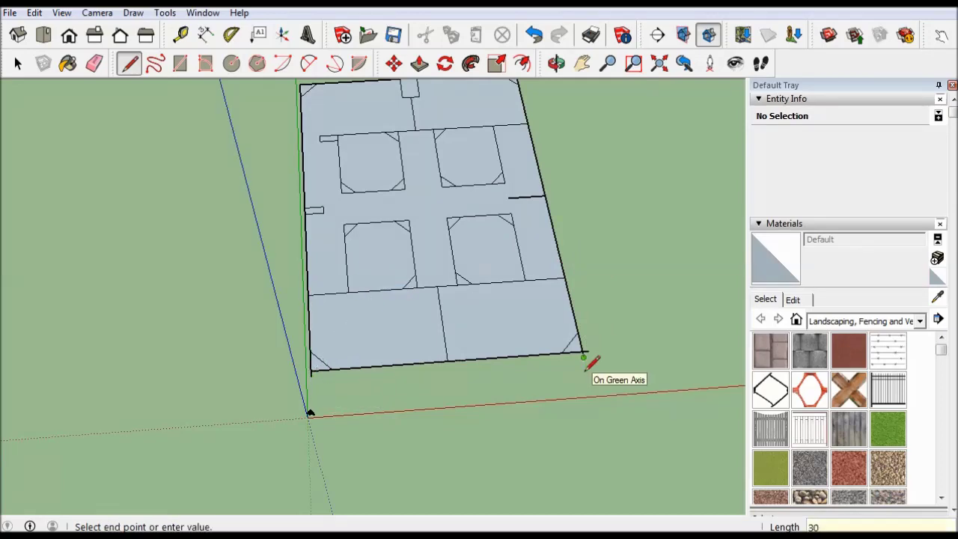
- Push/Pull the thin edge strip up into a tall wall
left_click(419, 62)
mouse_move(434, 367)
middle_mouse_down()
mouse_move(520, 226)
mouse_move(599, 410)
middle_mouse_up()
left_click(129, 62)
scroll(199, 247, "up", 3)
left_click(177, 306)
- Close off the wall's end face and pull up a new wall strip at its base corner
mouse_move(170, 182)
middle_mouse_down()
mouse_move(214, 197)
mouse_move(145, 165)
middle_mouse_up()
left_click(145, 164)
left_click(419, 63)
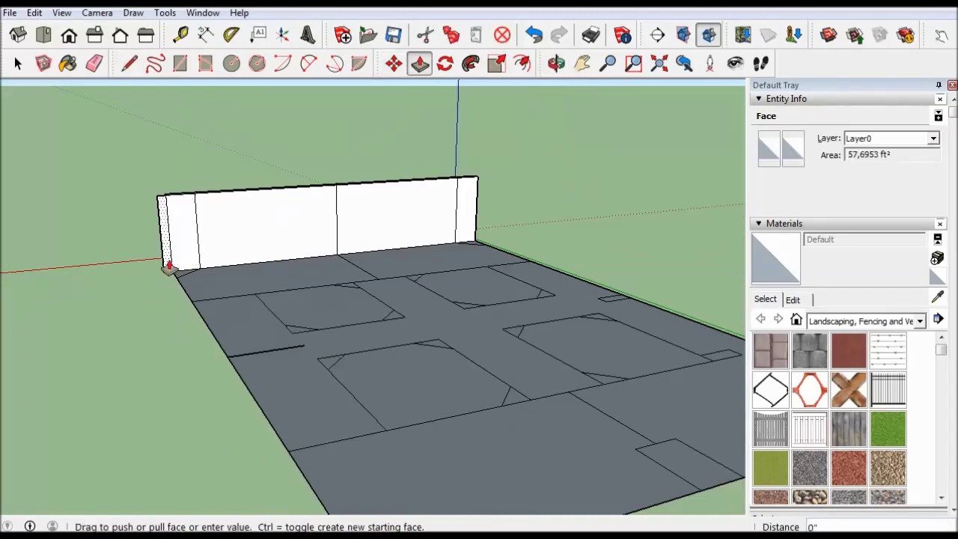
middle_click_drag(168, 266, 184, 331)
scroll(222, 284, "up", 5)
key("l")
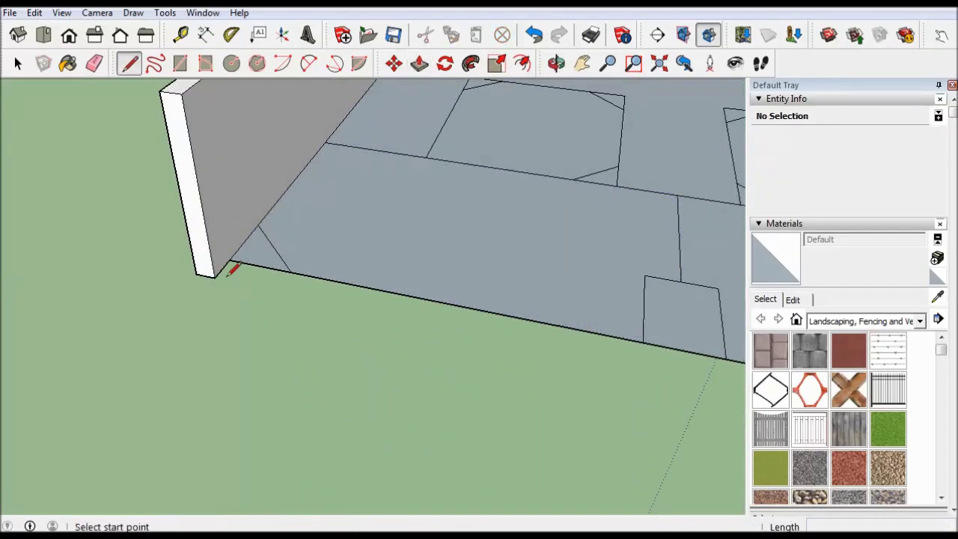
key("p")
left_click(186, 158)
left_click(186, 153)
- Push the wall's end face out slightly with Push/Pull
key("l")
left_click(197, 91)
middle_click_drag(197, 92, 273, 96)
key("Escape")
scroll(270, 101, "down", 3)
scroll(319, 398, "down", 3)
key("p")
mouse_move(319, 397)
middle_mouse_down()
mouse_move(364, 396)
mouse_move(114, 362)
middle_mouse_up()
left_click_drag(114, 362, 99, 366)
- Draw a line closing the next wall strip at the end corner, then raise it
key("l")
left_click(101, 368)
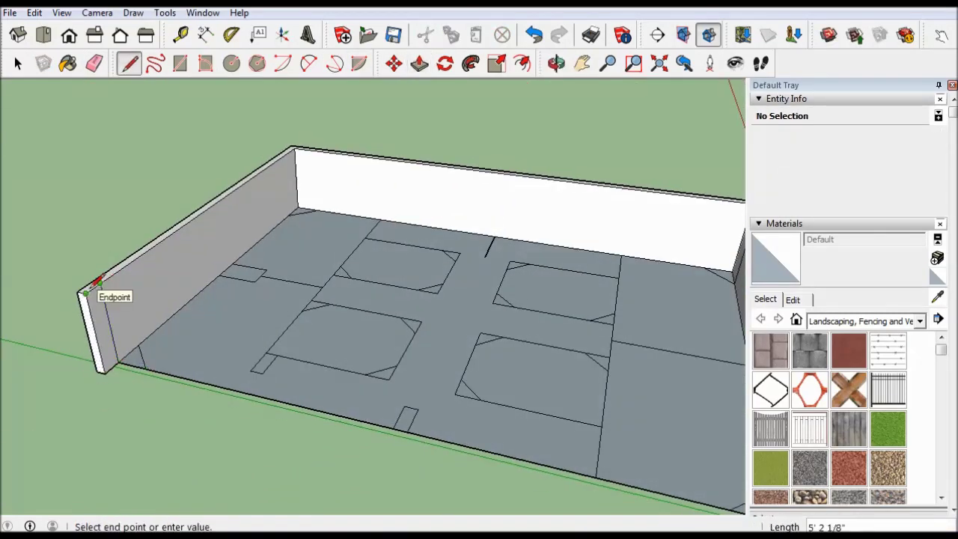
left_click(98, 284)
scroll(124, 387, "up", 3)
key("p")
left_click(77, 269)
scroll(684, 410, "down", 3)
mouse_move(684, 411)
middle_mouse_down()
mouse_move(415, 443)
mouse_move(167, 265)
middle_mouse_up()
scroll(261, 424, "up", 3)
mouse_move(261, 423)
middle_mouse_down()
mouse_move(367, 451)
mouse_move(188, 442)
middle_mouse_up()
scroll(305, 259, "down", 3)
scroll(267, 267, "up", 4)
- Pull up the last wall section so walls enclose all four sides
key("e")
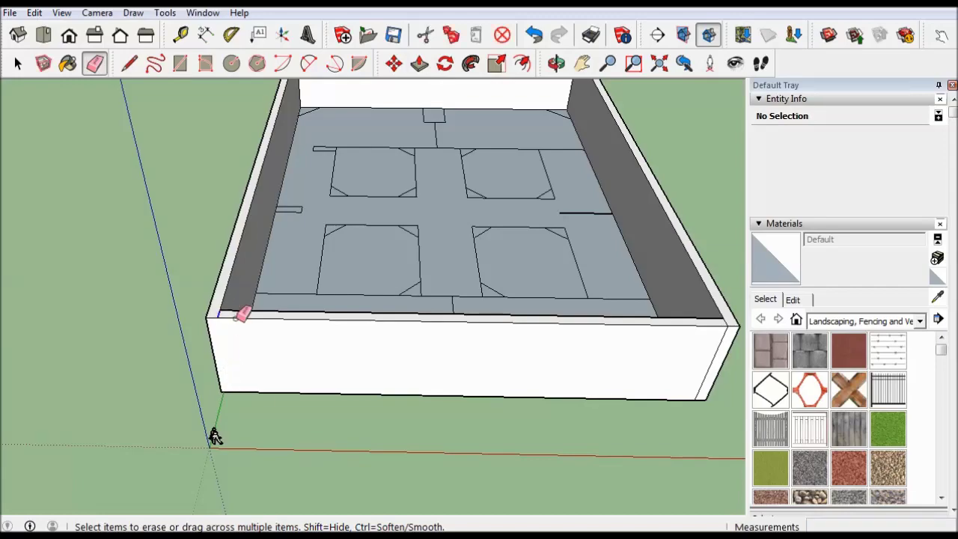
scroll(477, 303, "up", 3)
middle_click_drag(477, 303, 712, 252)
scroll(712, 252, "down", 3)
scroll(528, 157, "up", 2)
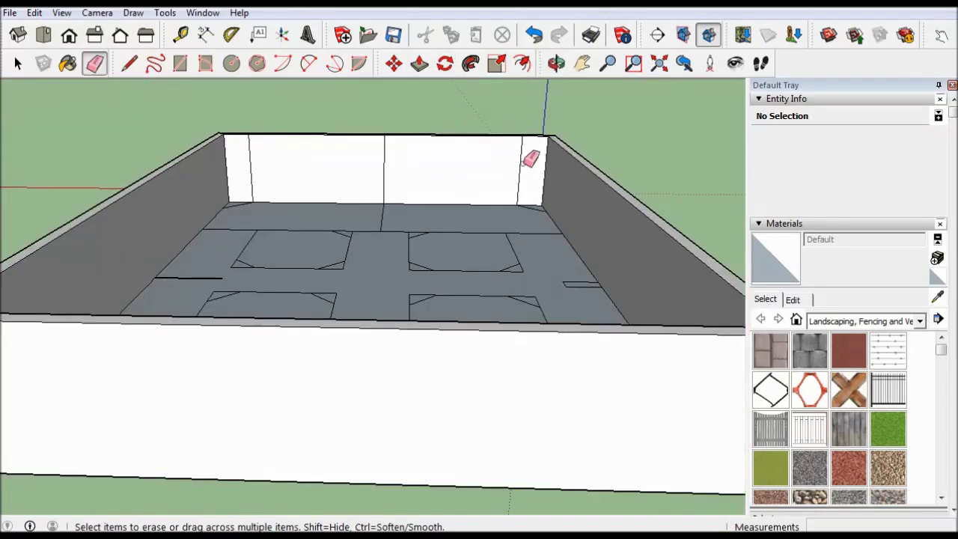
scroll(528, 156, "down", 2)
left_click(419, 64)
left_click(314, 134)
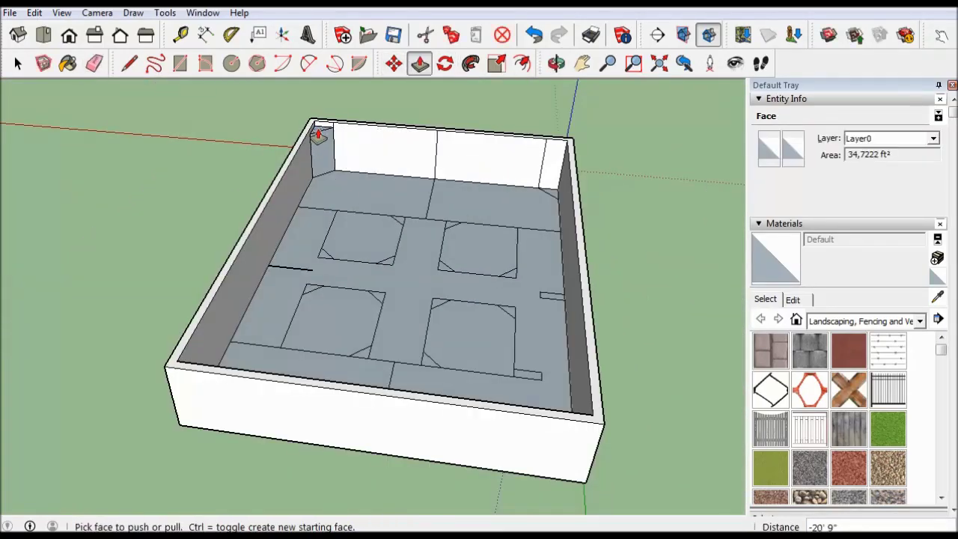
left_click(327, 137)
scroll(472, 130, "up", 2)
mouse_move(472, 130)
middle_mouse_down()
mouse_move(417, 164)
mouse_move(320, 282)
middle_mouse_up()
scroll(416, 165, "down", 3)
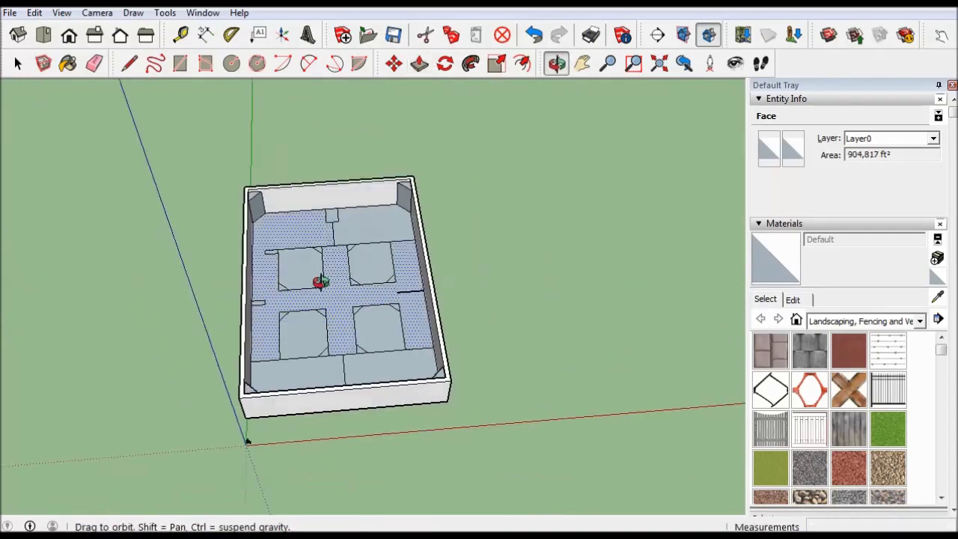
- Raise the first octagon into a solid block and set its height
scroll(321, 281, "up", 3)
scroll(582, 214, "down", 2)
mouse_move(453, 364)
middle_mouse_down()
mouse_move(581, 214)
mouse_move(321, 193)
middle_mouse_up()
scroll(321, 192, "up", 2)
left_click(378, 225)
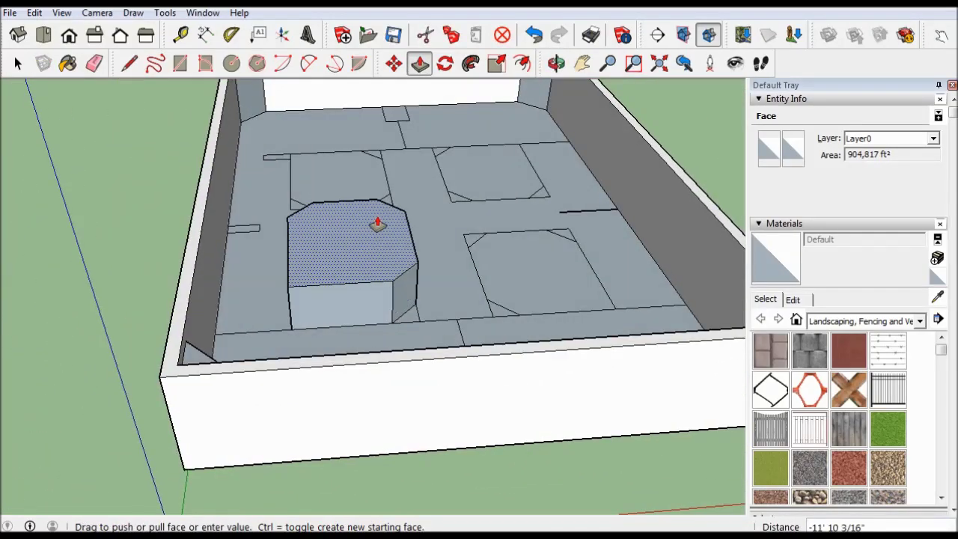
scroll(458, 166, "up", 3)
mouse_move(307, 193)
middle_mouse_down()
mouse_move(374, 156)
mouse_move(374, 214)
mouse_move(299, 205)
middle_mouse_up()
- Extrude the small rectangle on the floor into a box
scroll(299, 205, "up", 3)
left_click(280, 124)
scroll(285, 120, "down", 5)
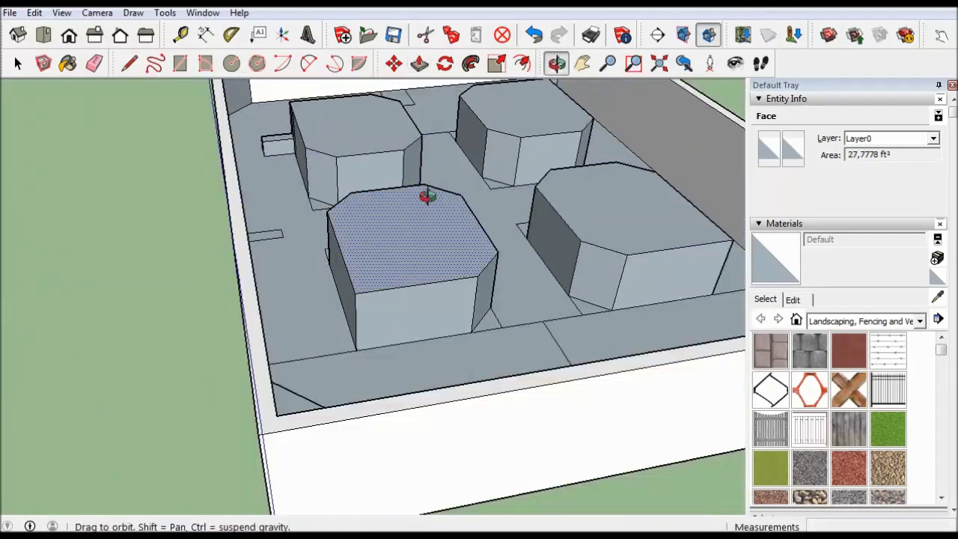
middle_click_drag(426, 196, 364, 222)
scroll(363, 222, "down", 3)
scroll(342, 184, "up", 6)
left_click(316, 287)
- Push the tall block's side face in to shape the pillar
key("l")
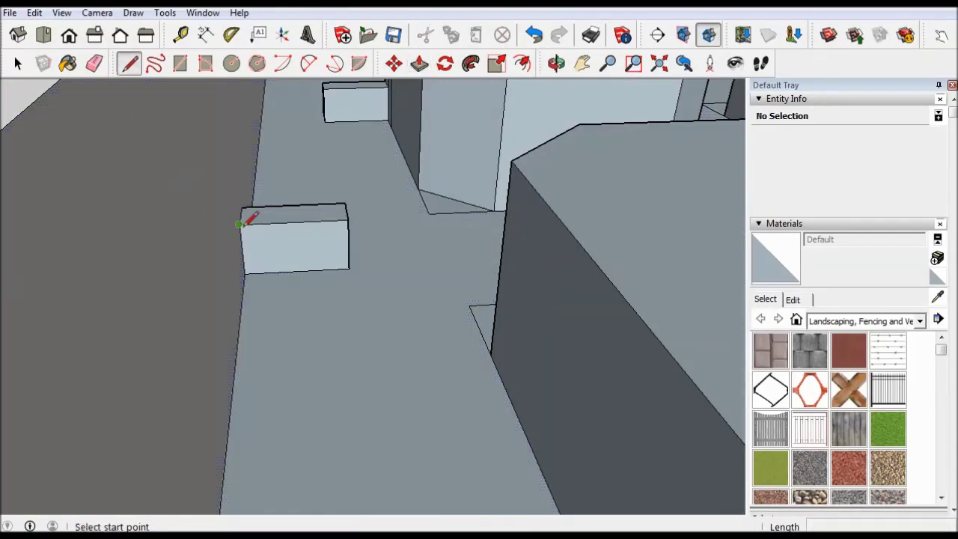
key("p")
scroll(318, 237, "down", 5)
middle_click_drag(319, 237, 309, 189)
scroll(427, 143, "down", 5)
scroll(434, 150, "up", 5)
left_click(434, 149)
scroll(381, 115, "down", 5)
scroll(380, 115, "up", 5)
left_click(328, 173)
scroll(328, 173, "up", 3)
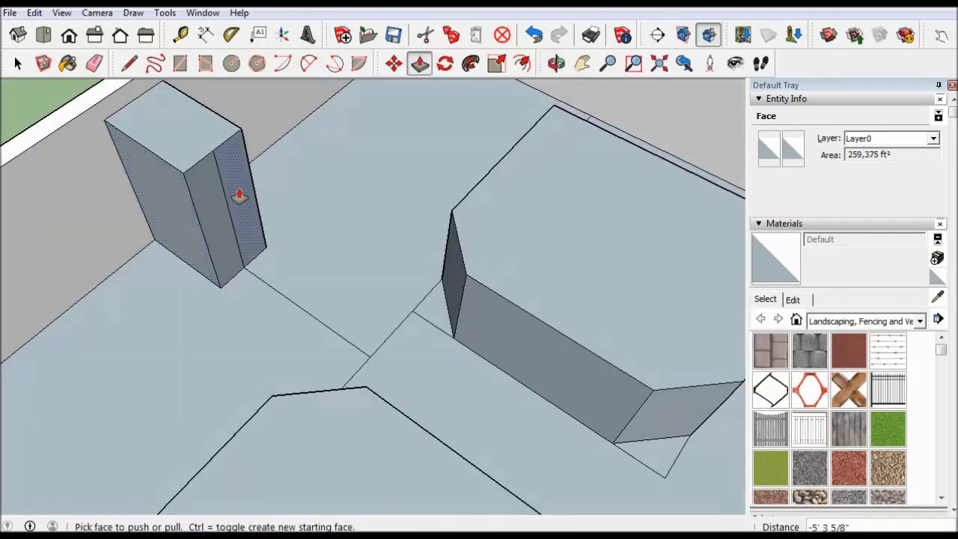
- Look down on the room to check the raised blocks, with the Eraser ready
key("e")
scroll(220, 157, "down", 5)
mouse_move(220, 156)
middle_mouse_down()
mouse_move(355, 288)
mouse_move(424, 341)
middle_mouse_up()
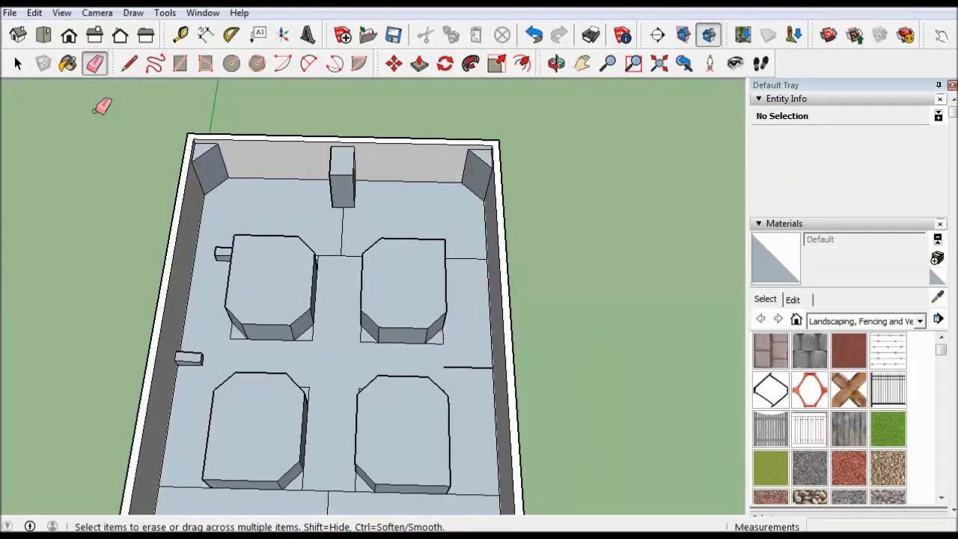
scroll(205, 360, "up", 5)
scroll(246, 299, "down", 5)
scroll(219, 200, "up", 5)
scroll(219, 201, "up", 5)
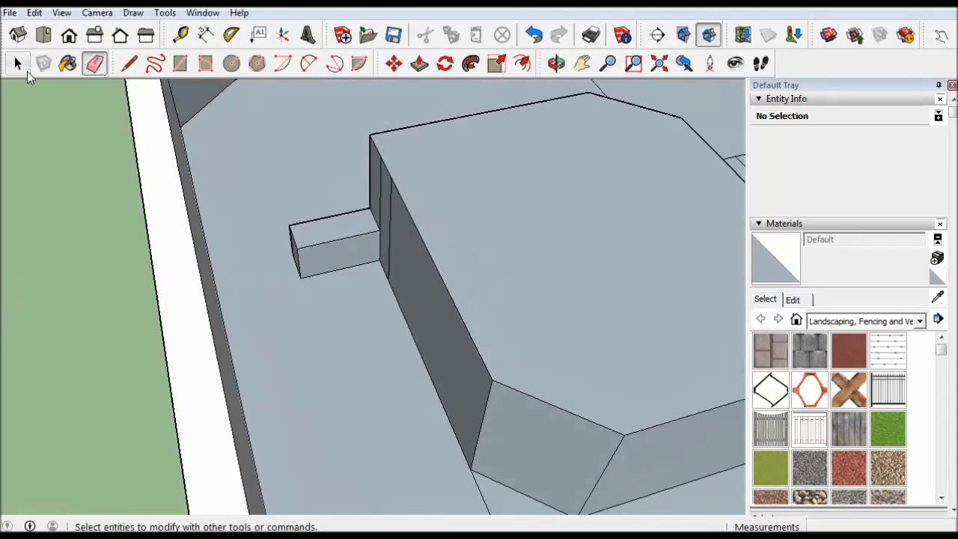
- Select all the edges of the small box
scroll(588, 274, "down", 5)
key("l")
scroll(675, 339, "up", 3)
key("space")
scroll(69, 315, "down", 3)
left_click(69, 315)
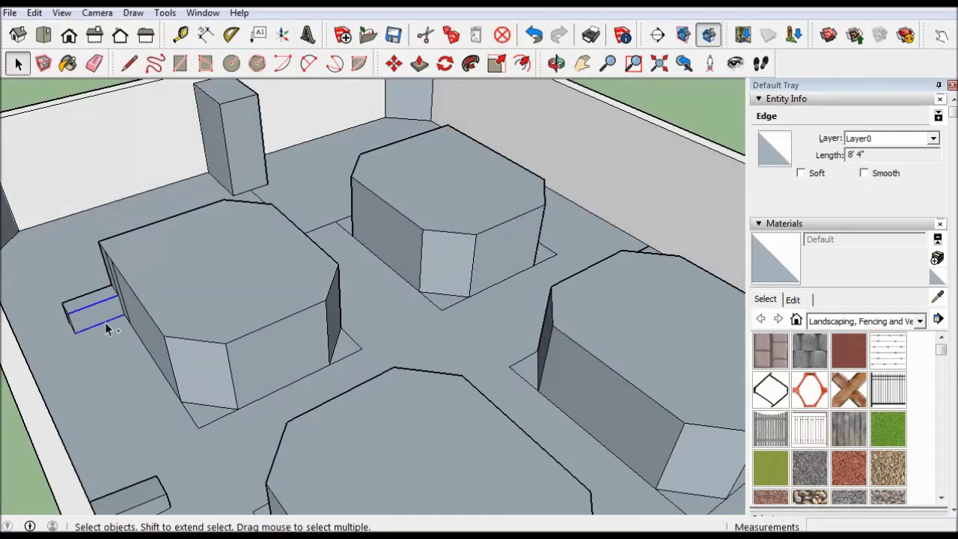
left_click(64, 310, "ctrl")
scroll(64, 309, "up", 3)
scroll(69, 315, "up", 3)
scroll(246, 306, "up", 2)
middle_click_drag(246, 307, 371, 404)
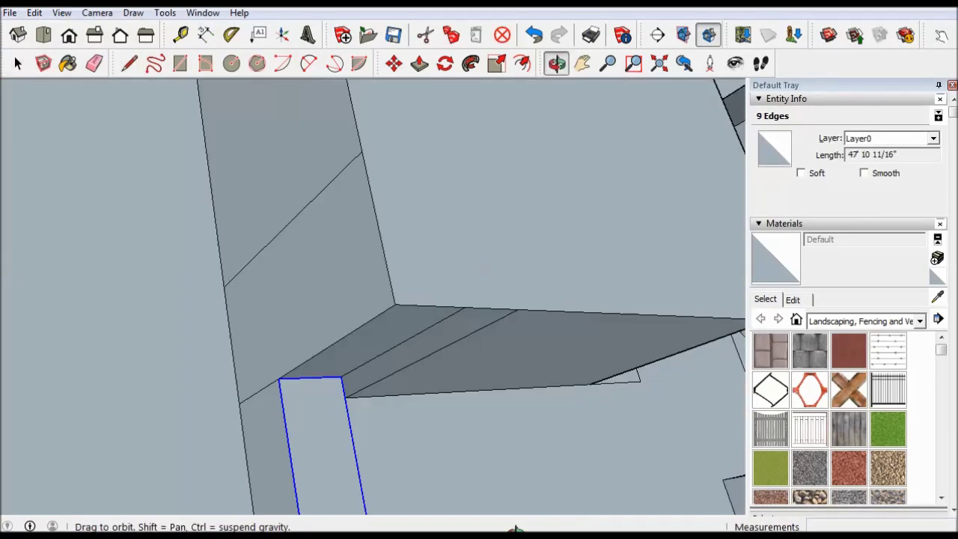
left_click(370, 404, "ctrl")
- Copy the small box with Move and Ctrl, placing the copy on the ground
key("m")
left_click(502, 455)
key("ctrl")
scroll(179, 324, "up", 3)
scroll(179, 324, "down", 3)
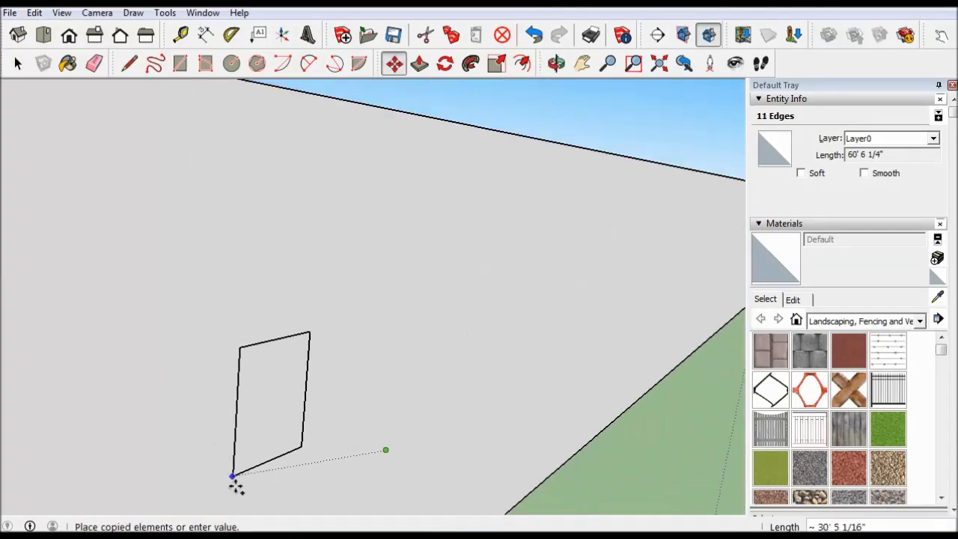
scroll(229, 474, "down", 3)
left_click(481, 315)
- Move the box copy inside the enclosure and drop it beside a wall
key("l")
left_click(188, 299)
mouse_move(150, 328)
middle_mouse_down()
mouse_move(552, 285)
mouse_move(267, 397)
middle_mouse_up()
key("m")
scroll(315, 321, "up", 5)
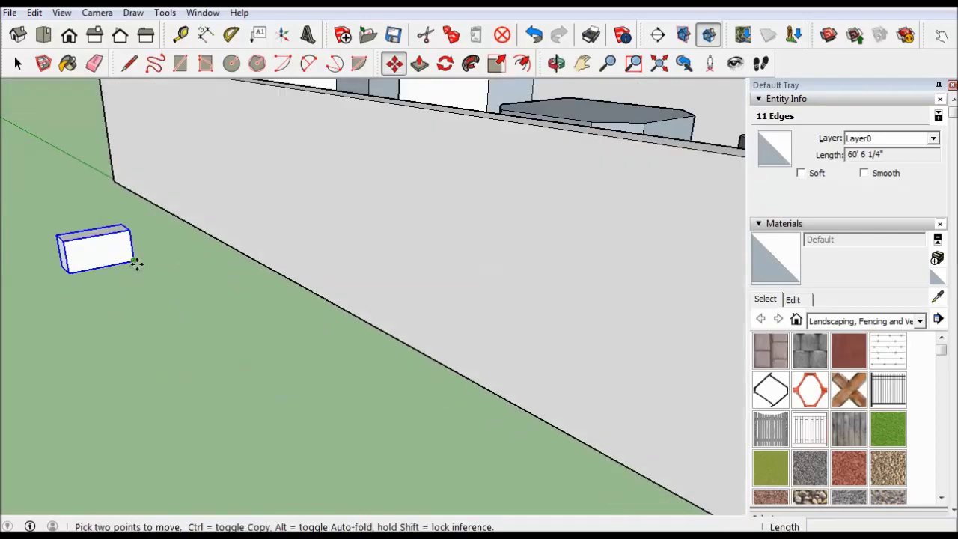
middle_click_drag(135, 262, 252, 353)
left_click(336, 399)
- Select the whole small box from a closer view
key("l")
scroll(359, 403, "up", 3)
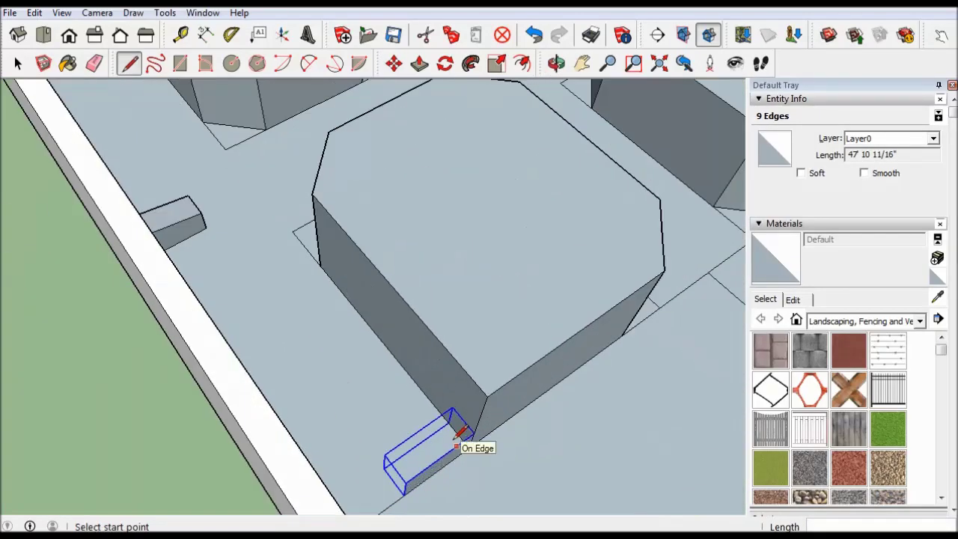
scroll(387, 442, "up", 2)
mouse_move(387, 442)
middle_mouse_down()
mouse_move(481, 287)
mouse_move(113, 283)
mouse_move(363, 347)
middle_mouse_up()
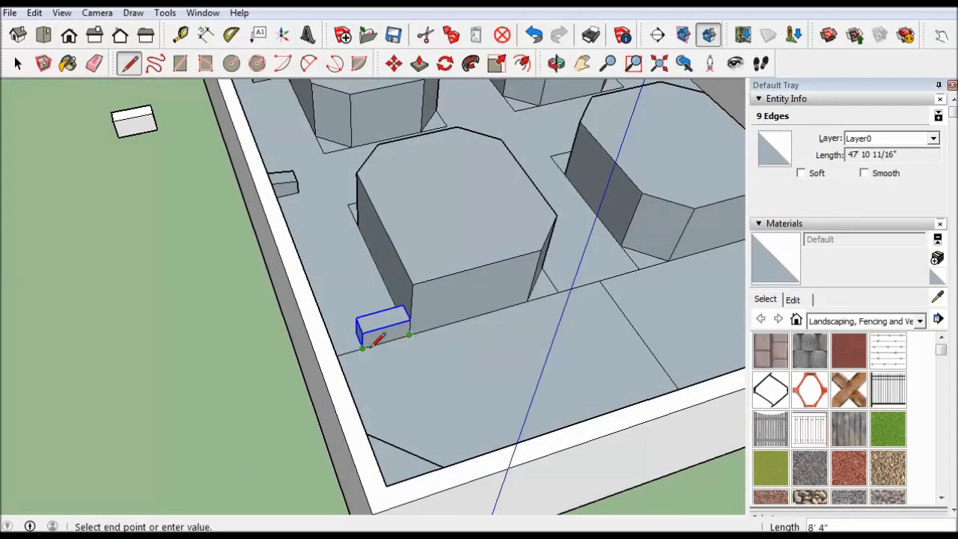
scroll(363, 347, "up", 5)
key("space")
triple_click(337, 246)
middle_click_drag(385, 305, 314, 331)
- Copy the box beside another octagonal block, setting it against the block's corner
key("m")
left_click(425, 247)
key("ctrl")
scroll(523, 254, "down", 5)
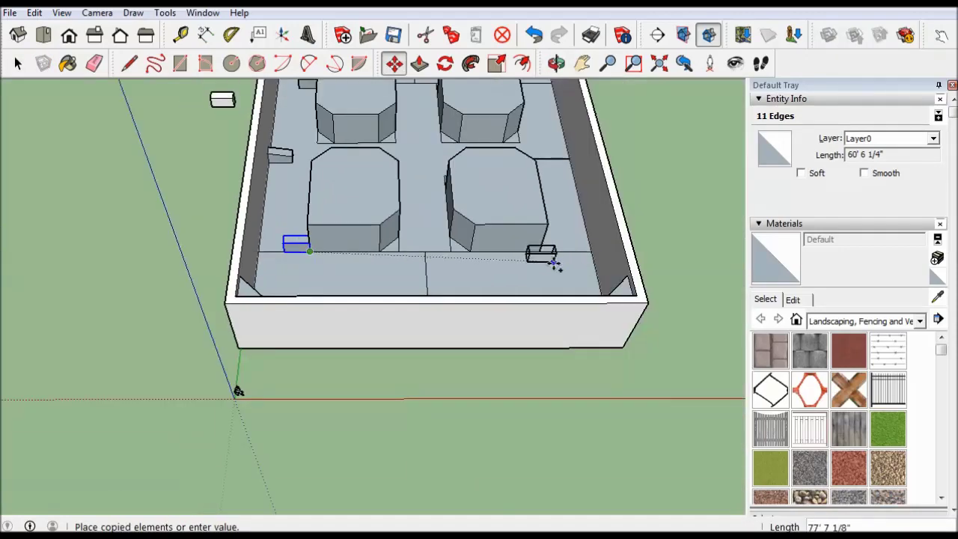
left_click(294, 244)
scroll(472, 247, "down", 2)
scroll(427, 255, "up", 8)
scroll(427, 255, "down", 3)
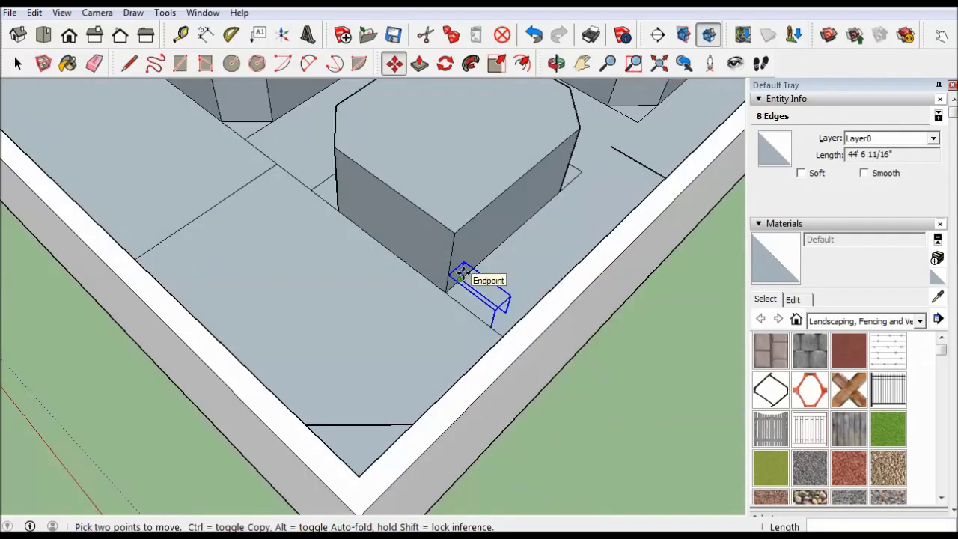
left_click(459, 267)
- Draw edges up the box's end face and across its top
left_click(609, 143)
scroll(609, 143, "up", 5)
key("l")
left_click(655, 194)
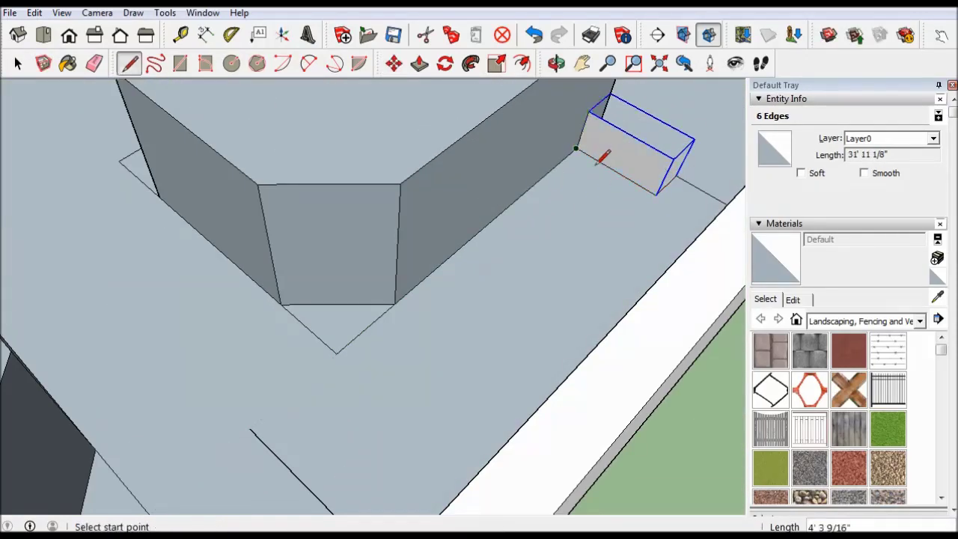
scroll(602, 159, "down", 4)
left_click(359, 402)
key("Escape")
scroll(342, 417, "up", 4)
left_click(365, 471)
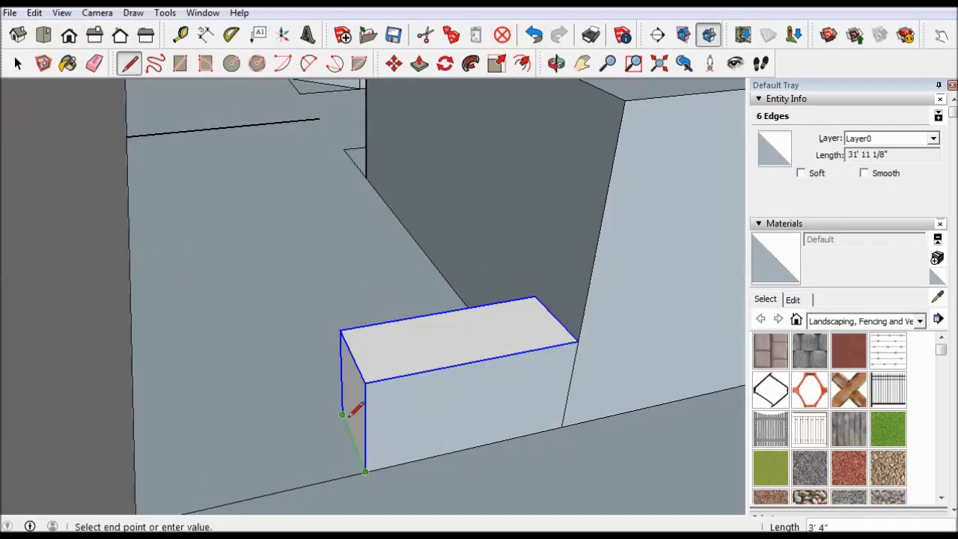
scroll(350, 413, "down", 5)
scroll(471, 306, "up", 5)
left_click(384, 285)
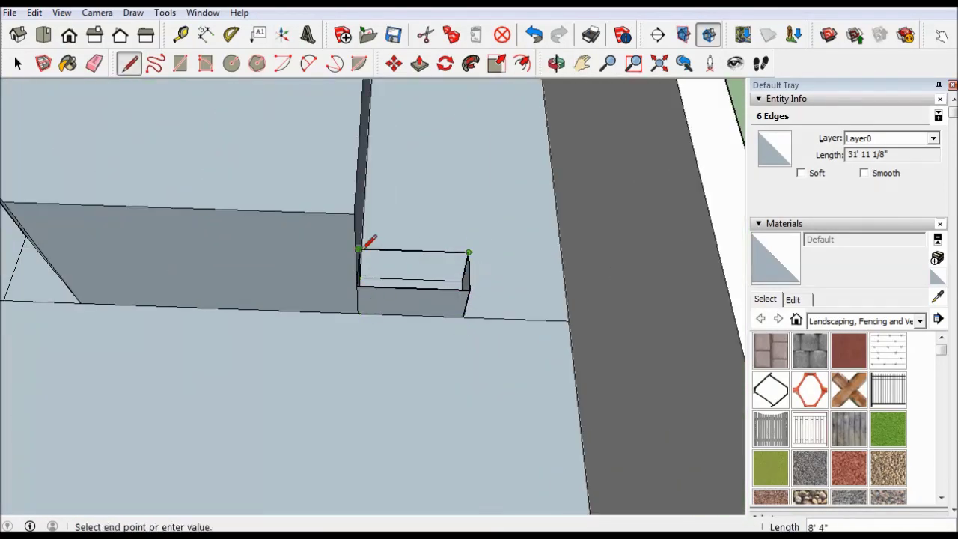
middle_click_drag(358, 249, 743, 411)
scroll(337, 196, "down", 4)
key("Escape")
- From the top view, erase the stray floor line beside the right octagon
key("e")
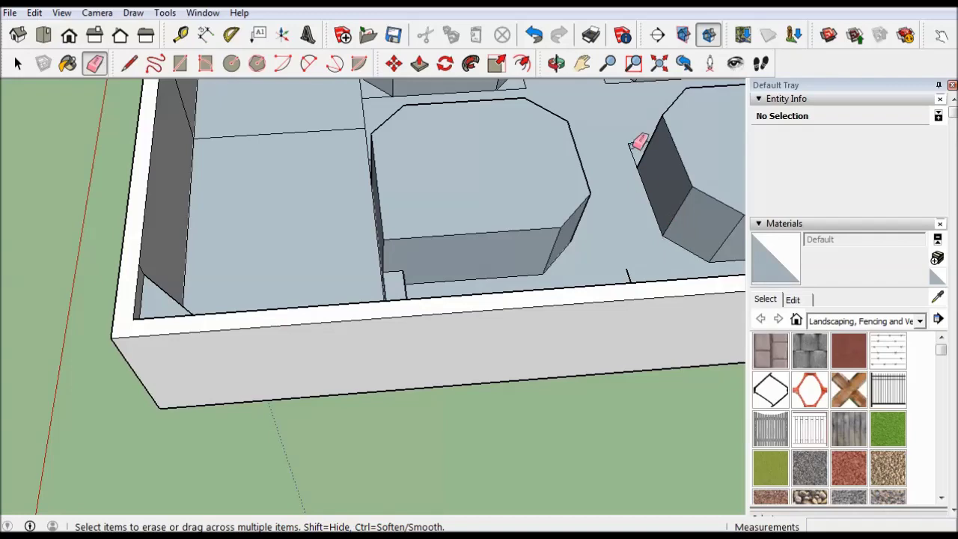
left_click(43, 34)
scroll(359, 207, "up", 2)
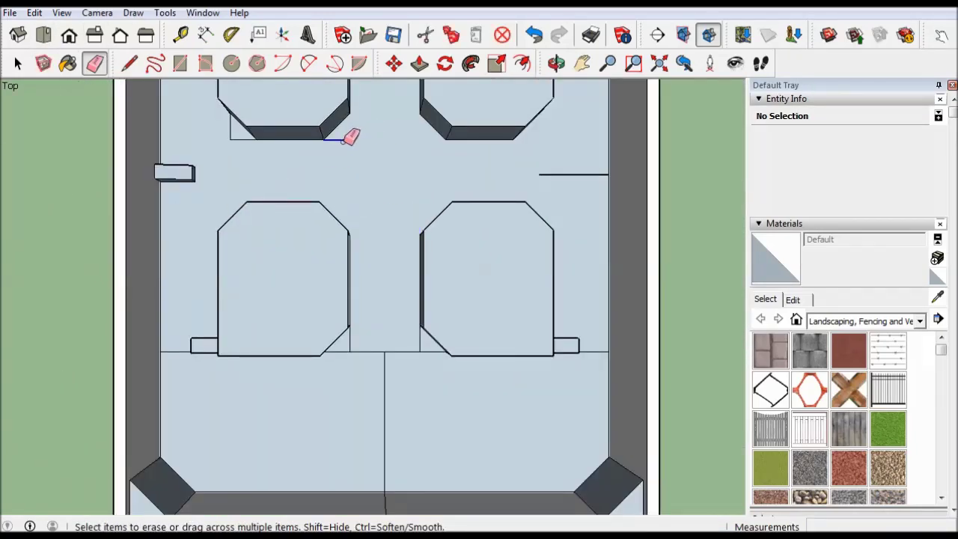
left_click_drag(358, 337, 425, 343)
mouse_move(596, 306)
middle_mouse_down()
mouse_move(325, 250)
mouse_move(262, 479)
middle_mouse_up()
scroll(143, 252, "up", 5)
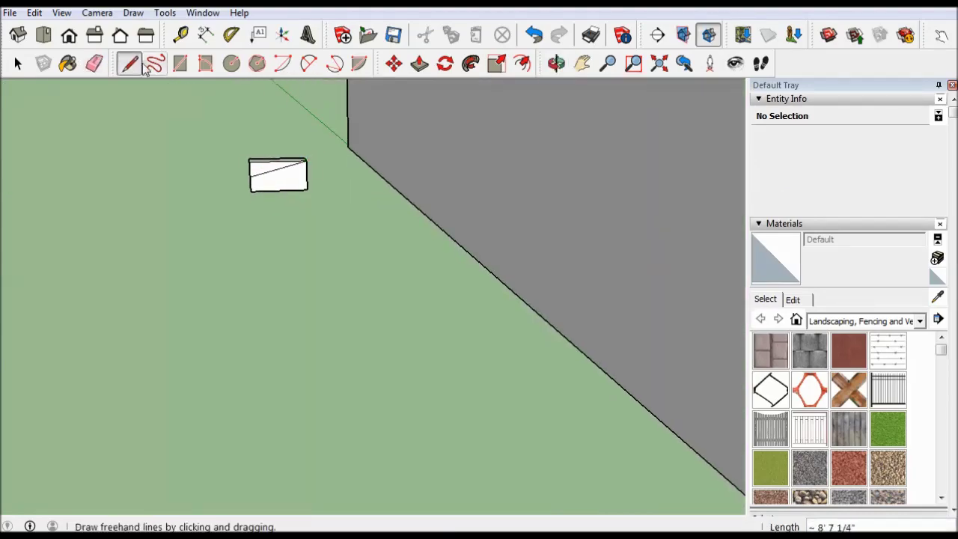
- Select the slanted box on the green ground and start carrying it toward the enclosure
left_click(419, 63)
left_click(309, 189)
middle_click_drag(309, 189, 325, 312)
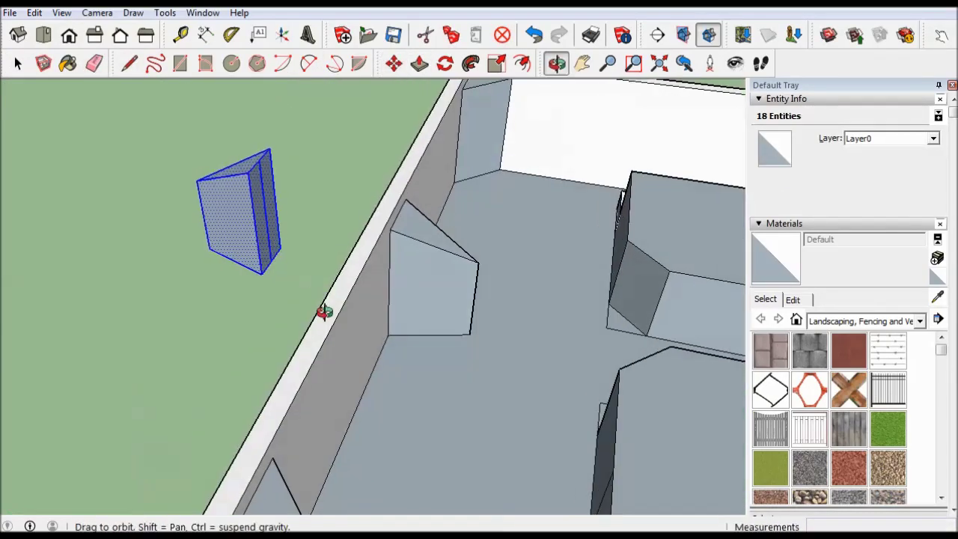
scroll(402, 278, "down", 5)
scroll(582, 256, "up", 5)
middle_click_drag(552, 292, 262, 247)
scroll(261, 248, "down", 3)
scroll(414, 193, "down", 3)
scroll(171, 214, "up", 5)
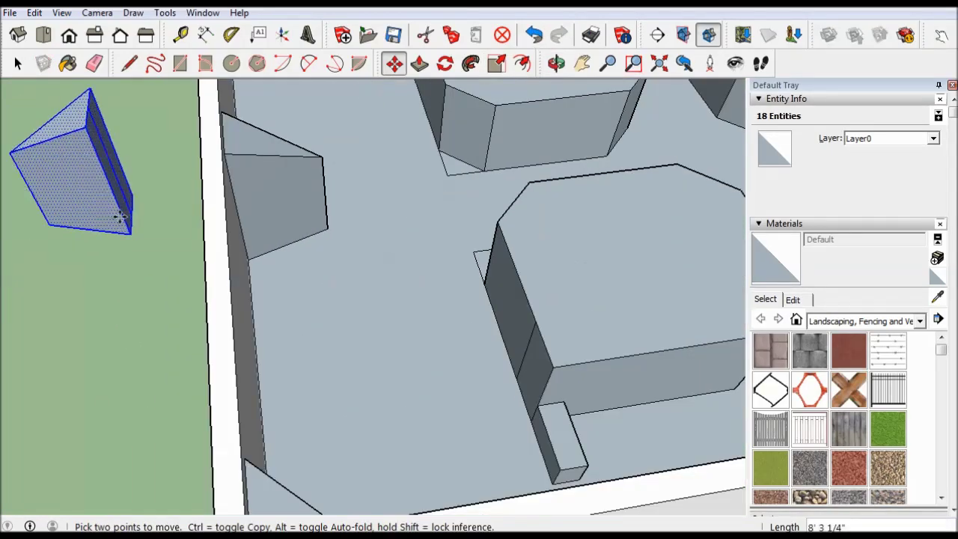
scroll(663, 160, "down", 4)
- Set the wedge-shaped box down inside a corner of the enclosure, against the wall
middle_click_drag(663, 160, 624, 364)
scroll(648, 380, "up", 5)
scroll(648, 380, "down", 3)
scroll(682, 385, "down", 3)
middle_click_drag(683, 385, 562, 368)
scroll(184, 300, "up", 5)
scroll(508, 229, "down", 5)
scroll(507, 229, "up", 3)
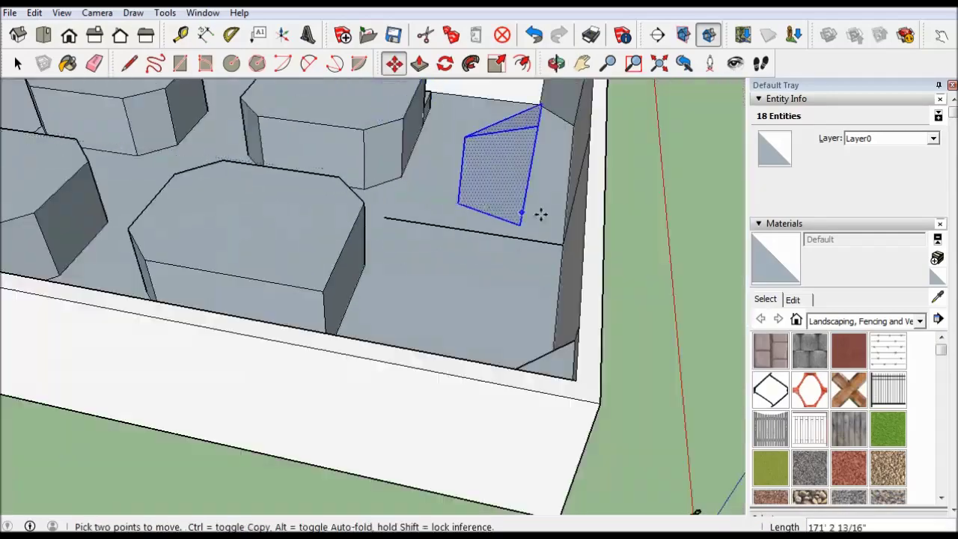
middle_click_drag(427, 182, 599, 117)
scroll(240, 105, "up", 3)
scroll(288, 340, "down", 5)
middle_click_drag(187, 402, 470, 389)
scroll(402, 188, "up", 4)
scroll(508, 211, "down", 2)
mouse_move(507, 211)
middle_mouse_down()
mouse_move(588, 385)
mouse_move(631, 269)
mouse_move(331, 466)
mouse_move(633, 417)
mouse_move(614, 404)
middle_mouse_up()
- Create a stone material from zemin.jpg and paint the enclosure floor with it
key("b")
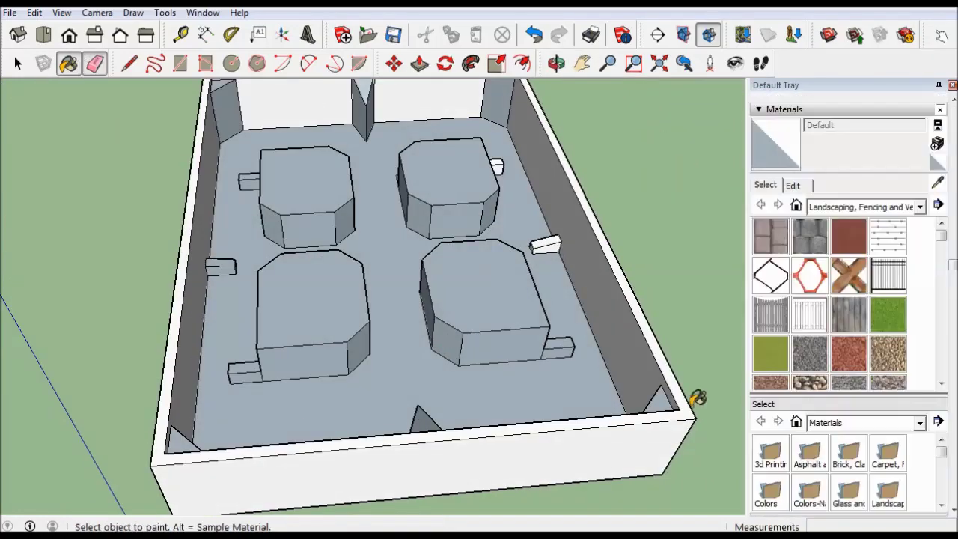
left_click(938, 319)
left_click(861, 320)
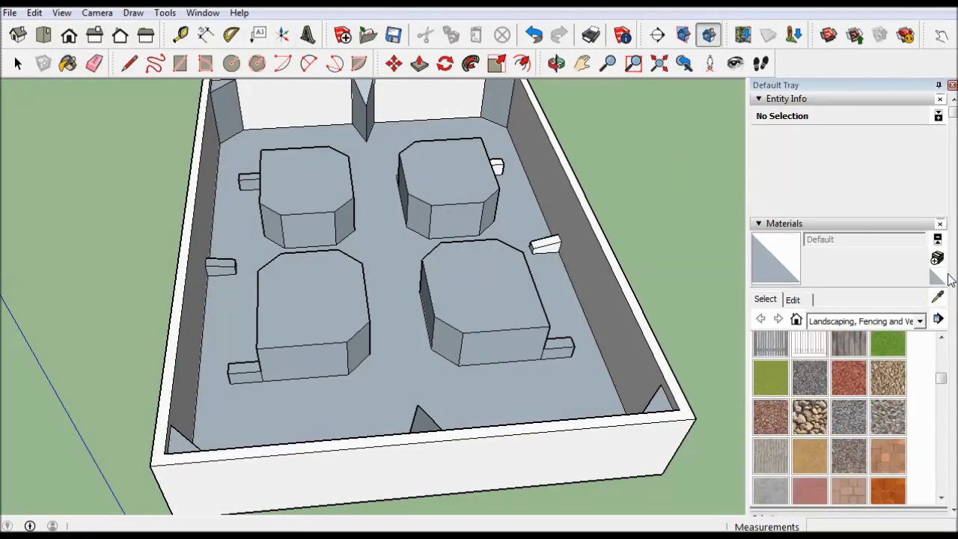
left_click(940, 277)
left_click(396, 300)
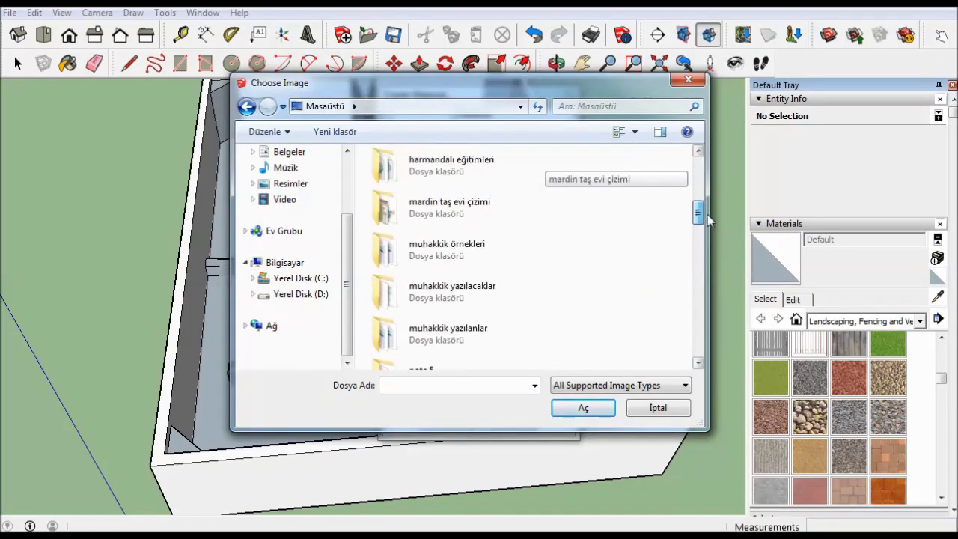
double_click(573, 187)
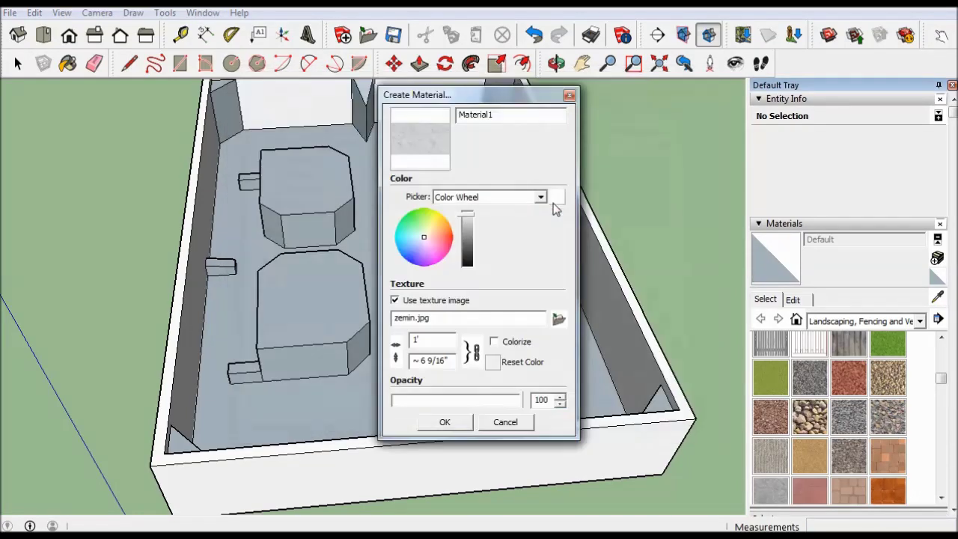
left_click(443, 419)
scroll(706, 220, "up", 3)
scroll(705, 220, "up", 3)
left_click(792, 185)
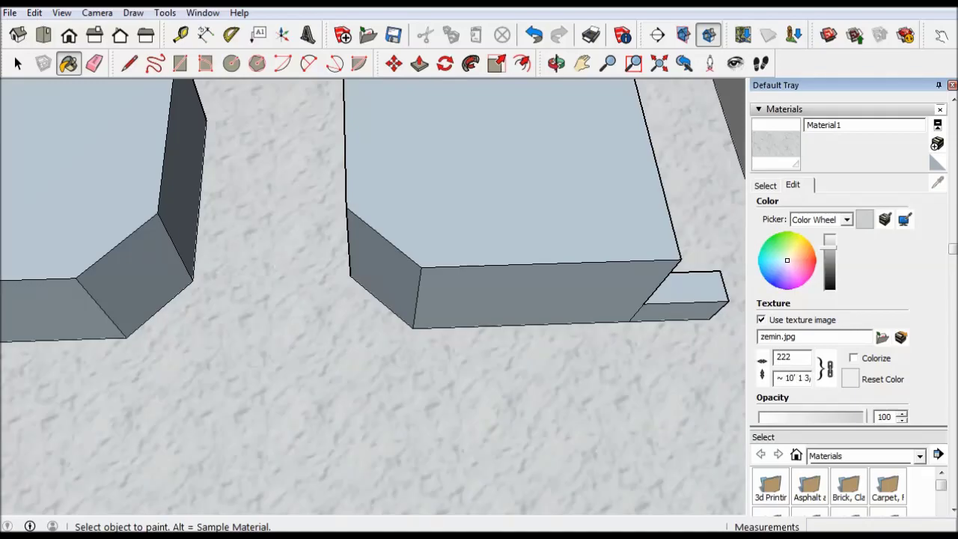
mouse_move(567, 240)
middle_mouse_down()
mouse_move(524, 247)
mouse_move(643, 181)
middle_mouse_up()
- Create a dark wood material from maxresdefault.jpg for the small boxes
left_click(881, 451)
double_click(496, 214)
scroll(591, 312, "down", 3)
middle_click_drag(590, 312, 273, 207)
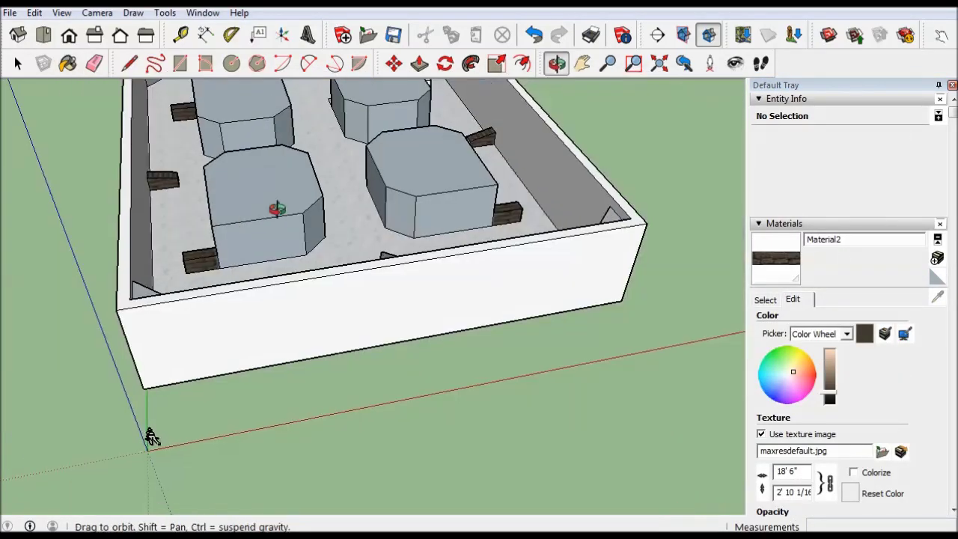
- Paint the small boxes next to the octagonal blocks with the dark wood material
scroll(460, 156, "up", 5)
scroll(320, 223, "up", 2)
scroll(177, 177, "down", 4)
scroll(498, 457, "up", 4)
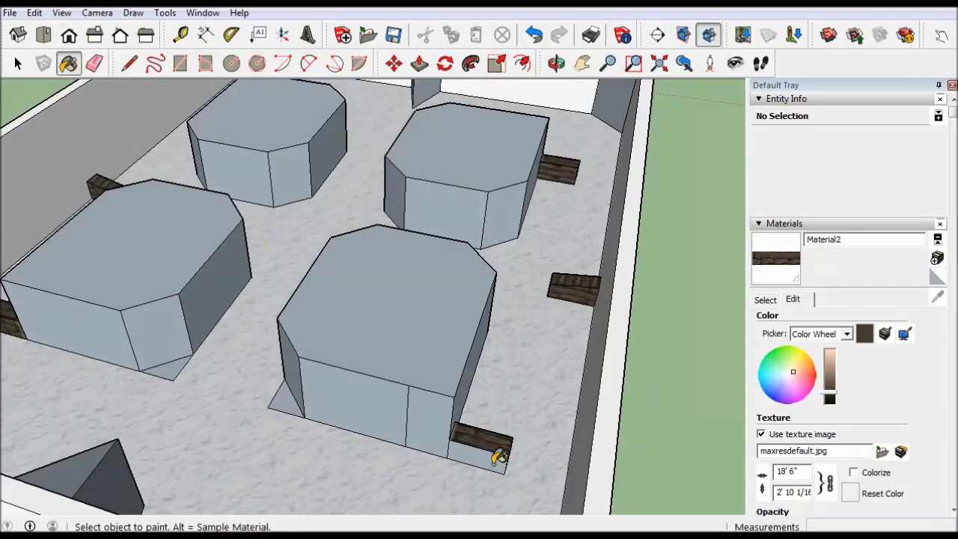
key("b")
middle_click_drag(407, 310, 407, 331)
scroll(624, 145, "up", 3)
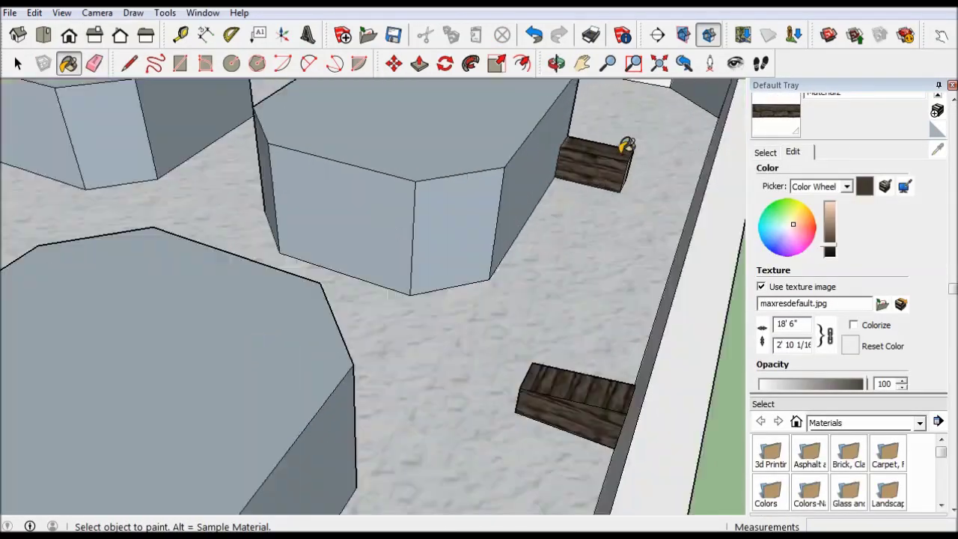
scroll(299, 412, "down", 3)
middle_click_drag(299, 412, 430, 341)
scroll(534, 402, "up", 4)
scroll(534, 118, "down", 4)
- Finish the remaining boxes so all show the wood texture at 10' 2" width
mouse_move(534, 118)
middle_mouse_down()
mouse_move(80, 410)
mouse_move(87, 238)
middle_mouse_up()
scroll(86, 238, "down", 4)
middle_click_drag(395, 384, 300, 436)
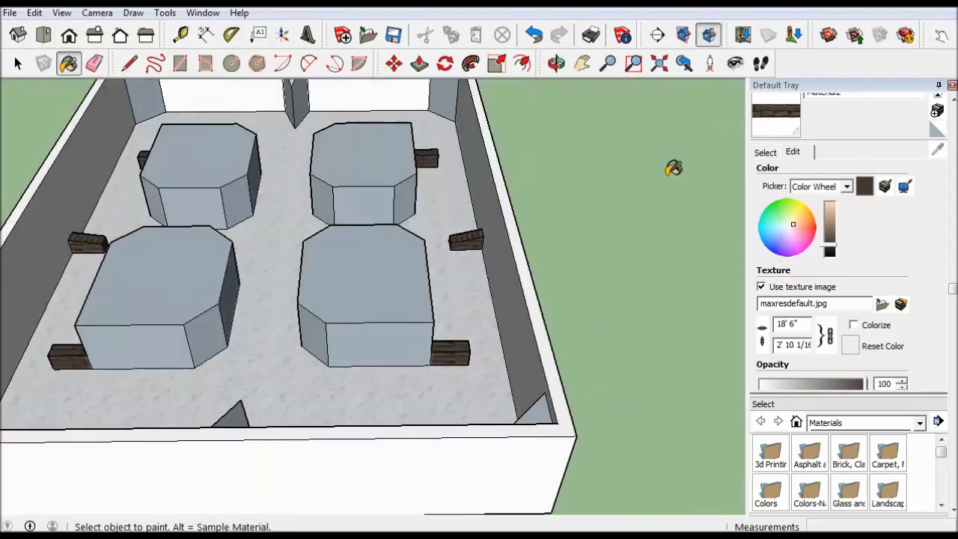
scroll(445, 331, "up", 5)
scroll(445, 332, "down", 2)
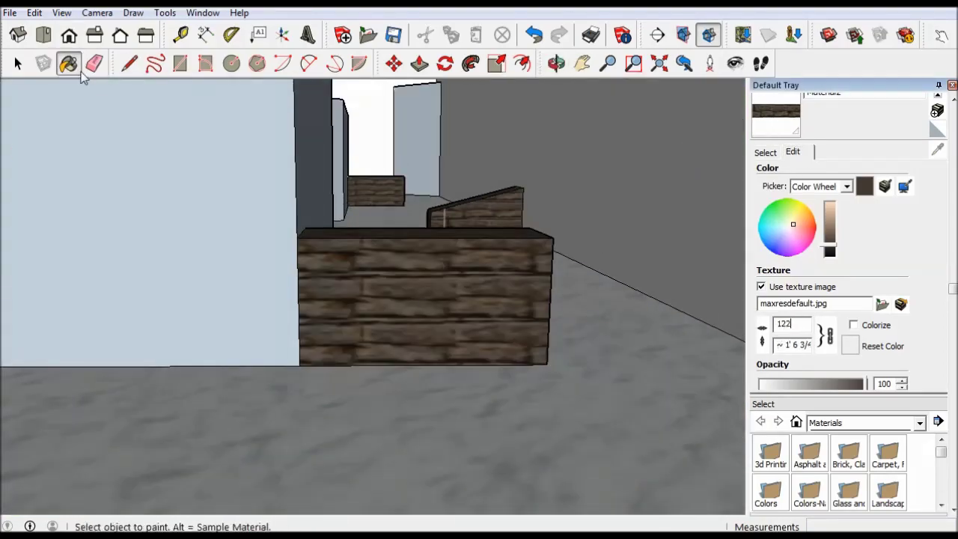
key("space")
scroll(427, 381, "down", 5)
middle_click_drag(428, 381, 441, 410)
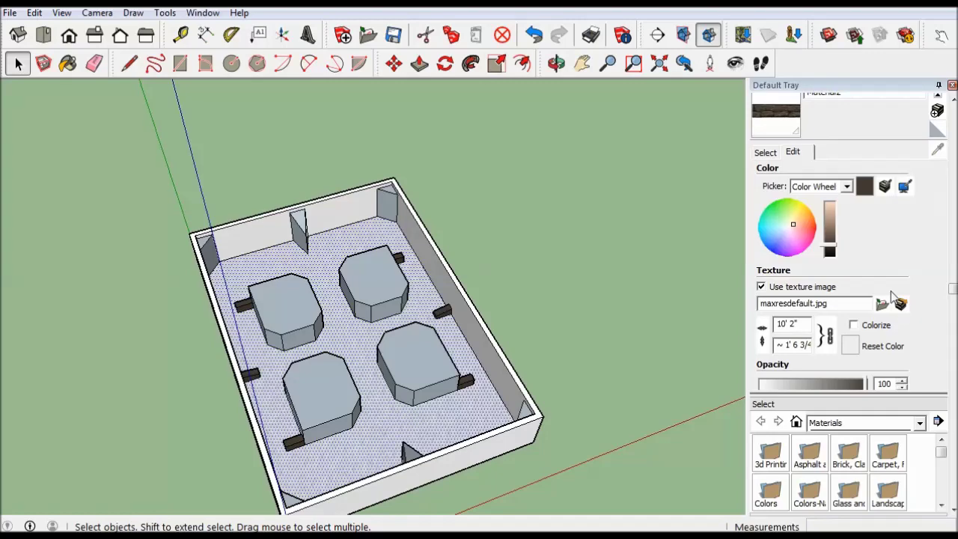
- Cancel the texture browse and bring up the materials already in the model
left_click(900, 306)
key("Escape")
left_click(532, 35)
left_click(765, 152)
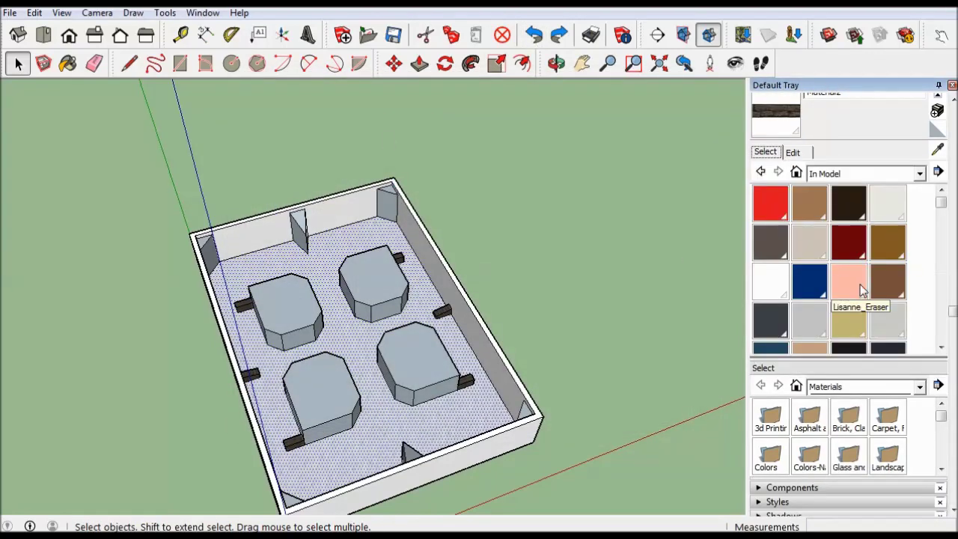
scroll(860, 289, "down", 3)
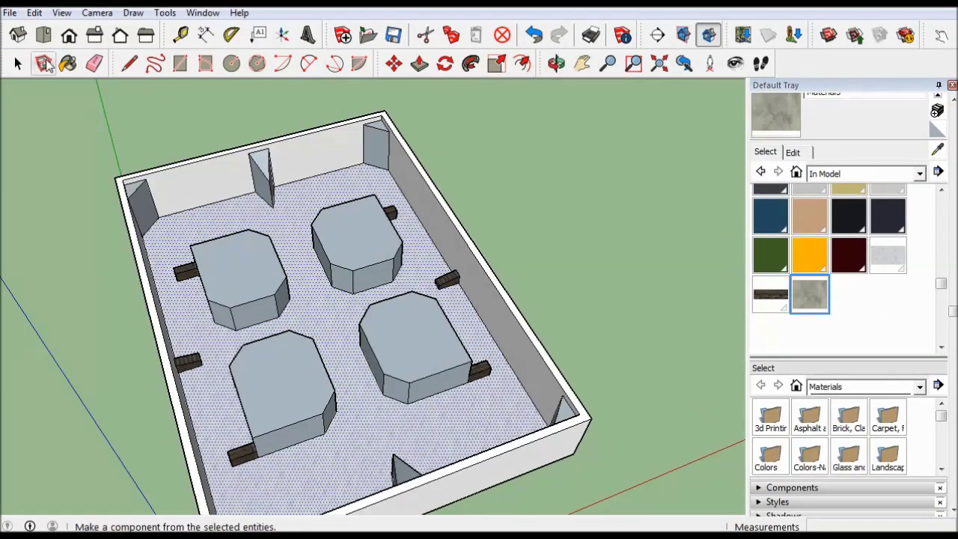
- Paint the octagonal blocks and wall pieces with the grey adszfw7.jpg marble texture
left_click(230, 302)
middle_click_drag(230, 302, 327, 147)
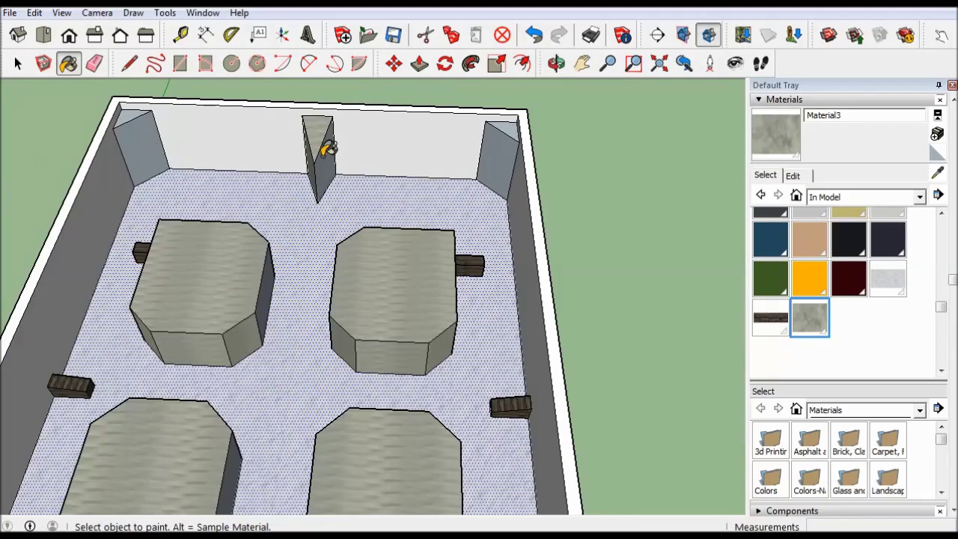
mouse_move(517, 122)
middle_mouse_down()
mouse_move(684, 146)
mouse_move(480, 116)
middle_mouse_up()
mouse_move(355, 90)
middle_mouse_down()
mouse_move(416, 192)
mouse_move(615, 299)
mouse_move(405, 231)
middle_mouse_up()
mouse_move(318, 398)
middle_mouse_down()
mouse_move(249, 306)
mouse_move(499, 235)
mouse_move(818, 353)
middle_mouse_up()
double_click(809, 318)
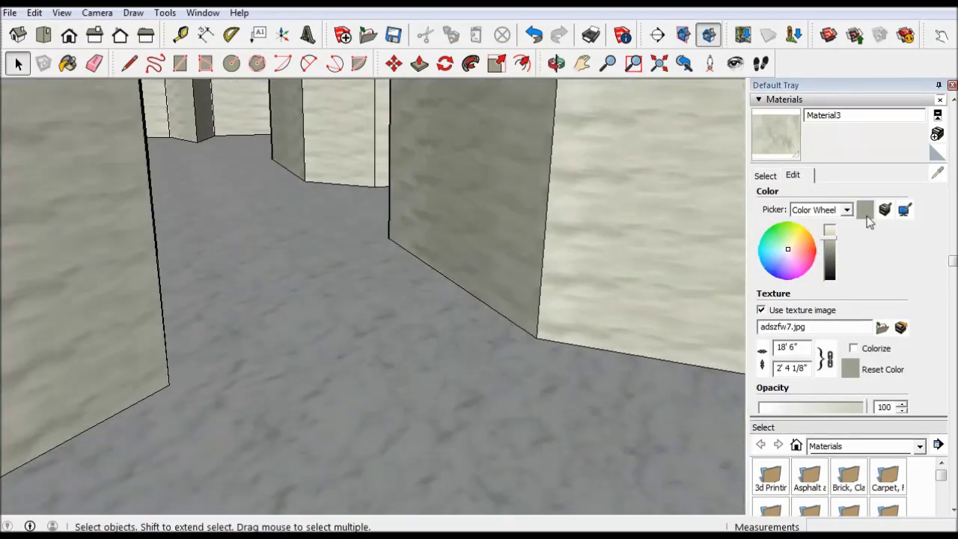
- Try texture widths of 11, 777 and 111 for Material3's wall texture
key("Tab")
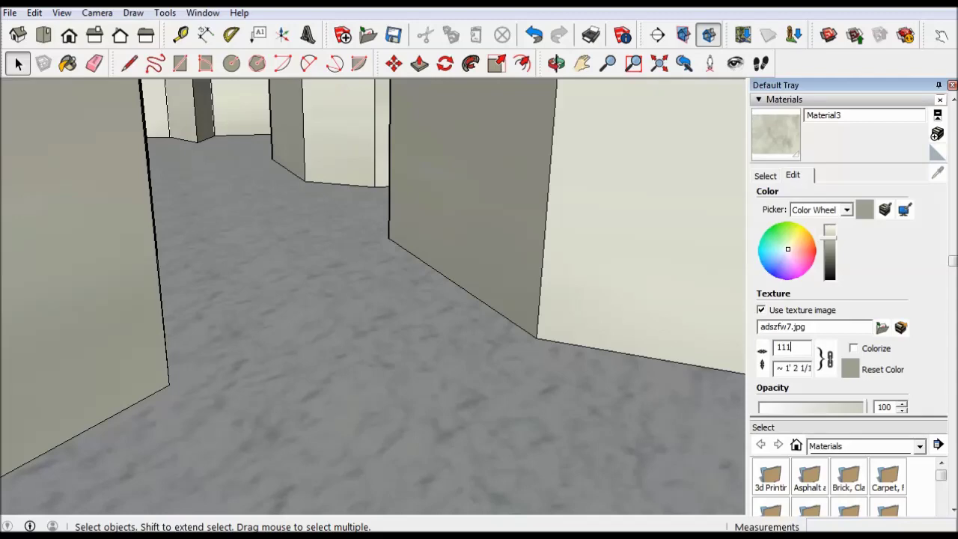
key("BackSpace")
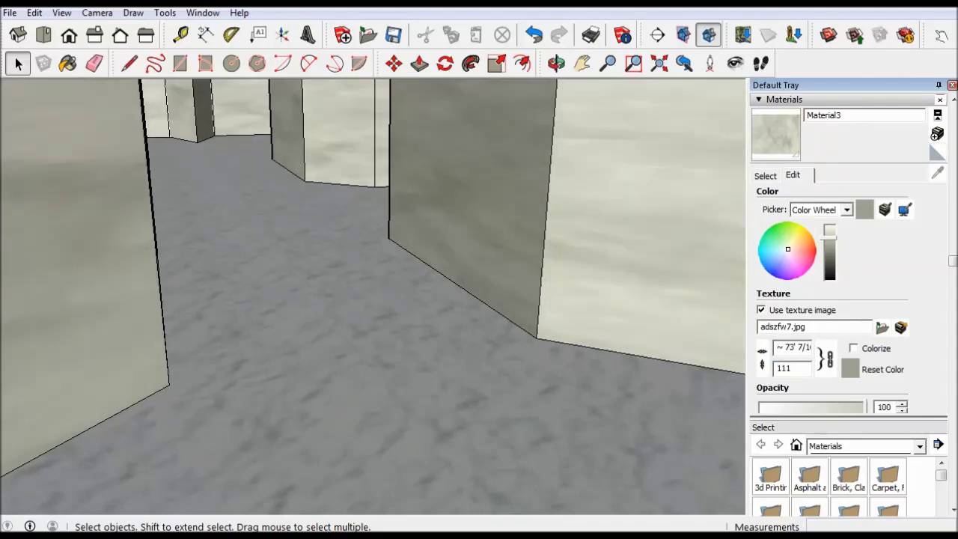
middle_click_drag(419, 217, 455, 207)
double_click(786, 347)
type("11")
key("BackSpace")
key("Return")
type("777")
key("Return")
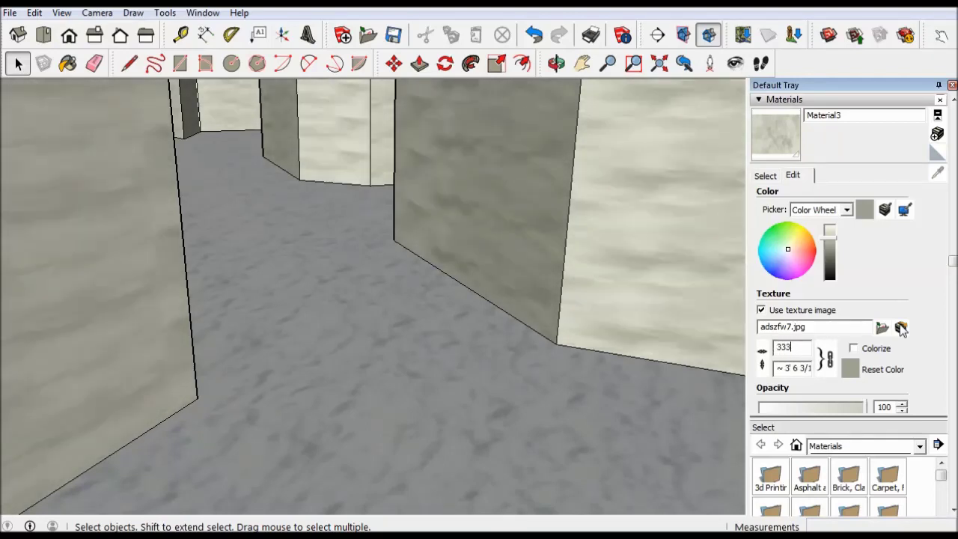
type("111")
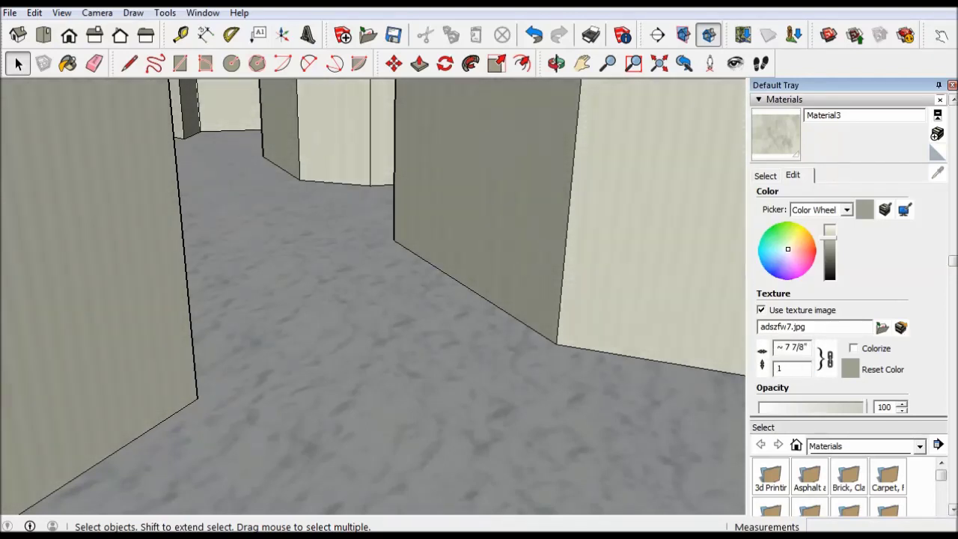
- Restore the wall texture to about 27' 9" wide and select the floor face
left_click(534, 35)
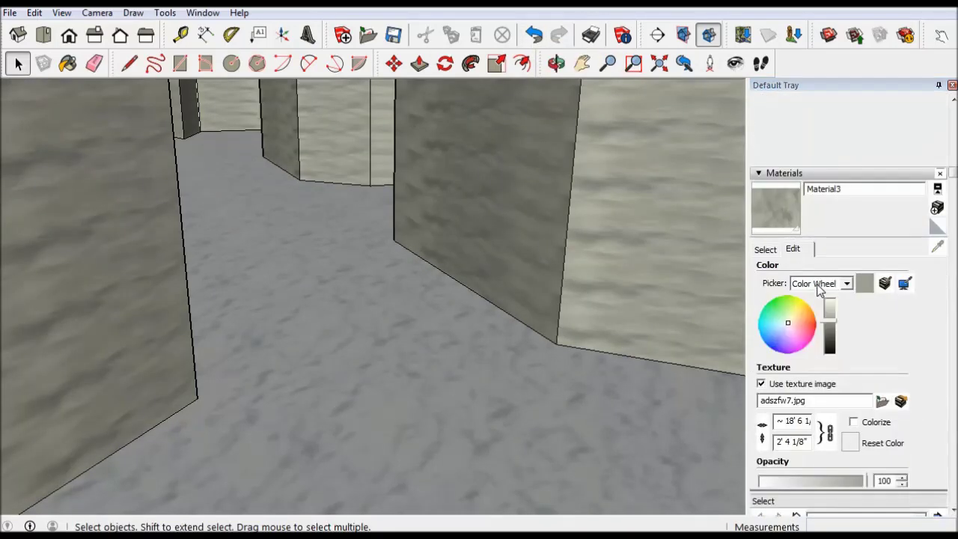
left_click(449, 389)
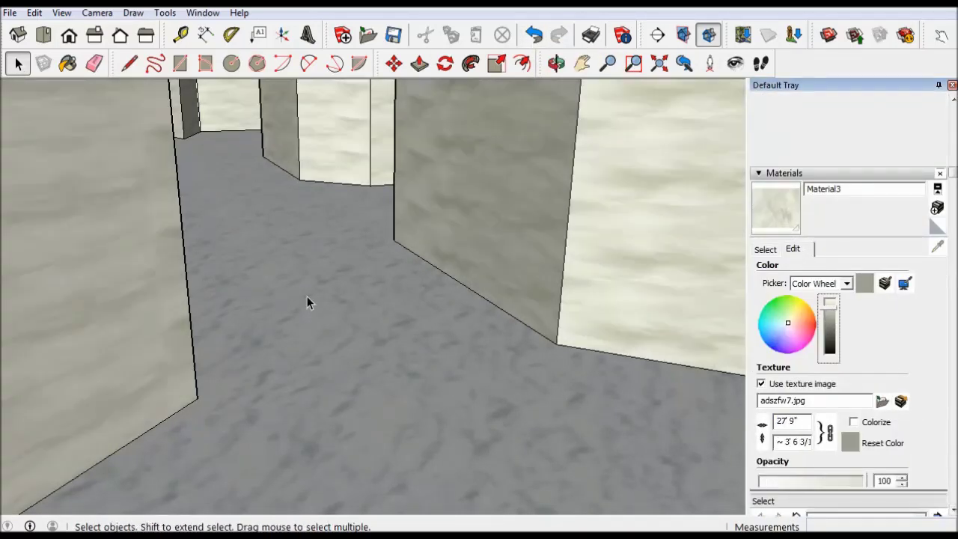
scroll(407, 384, "down", 10)
middle_click_drag(406, 384, 449, 412)
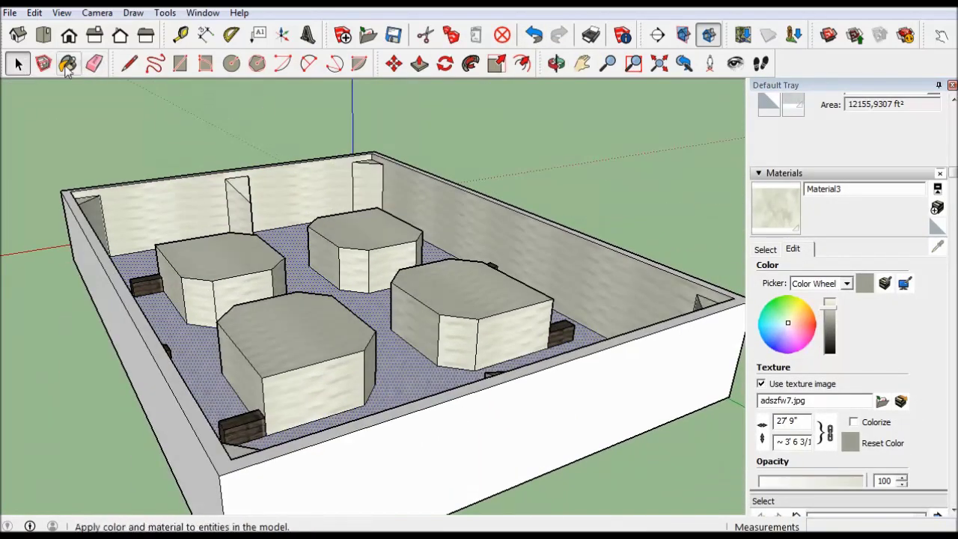
left_click(68, 64)
left_click(764, 249)
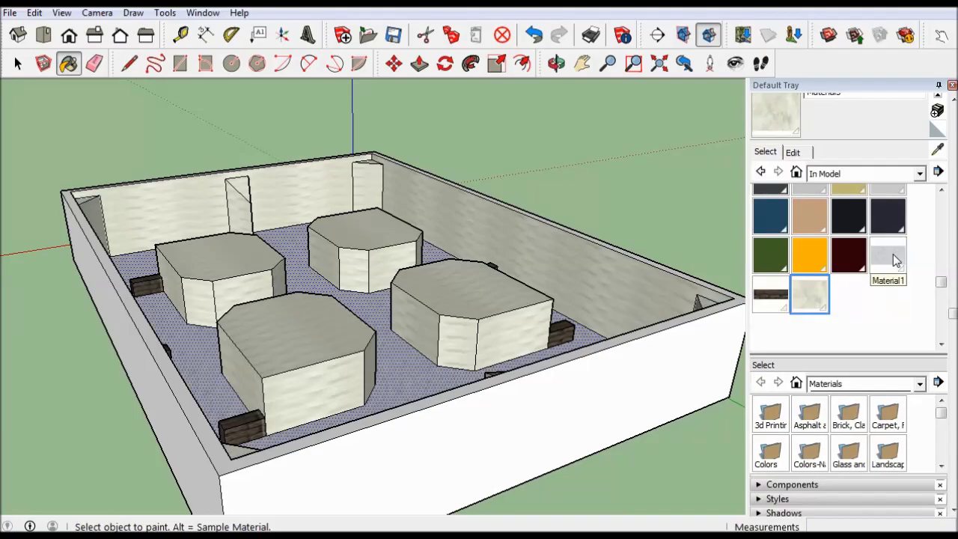
- Cover the outer perimeter wall faces with the pale grey stone texture
middle_click_drag(534, 352, 267, 109)
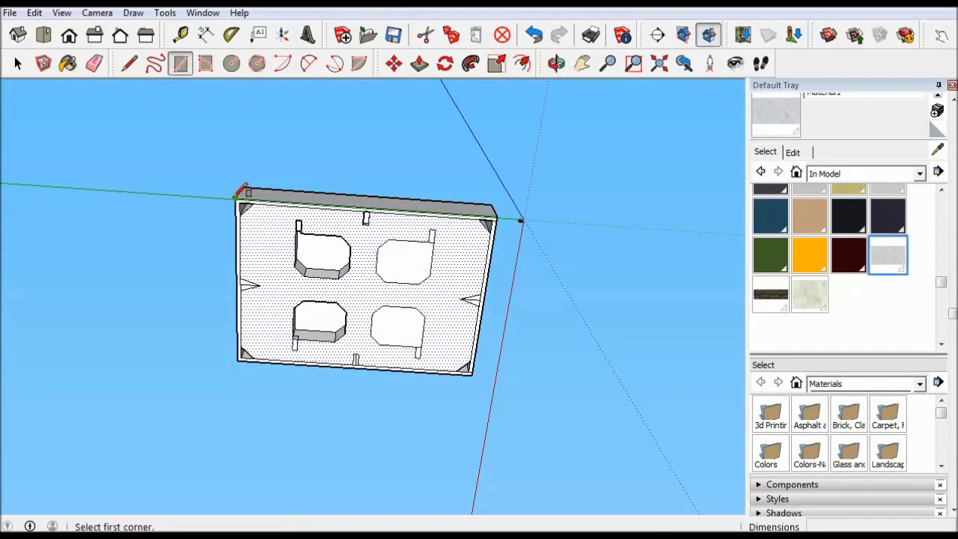
scroll(507, 358, "up", 3)
middle_click_drag(202, 147, 221, 254)
scroll(224, 269, "up", 5)
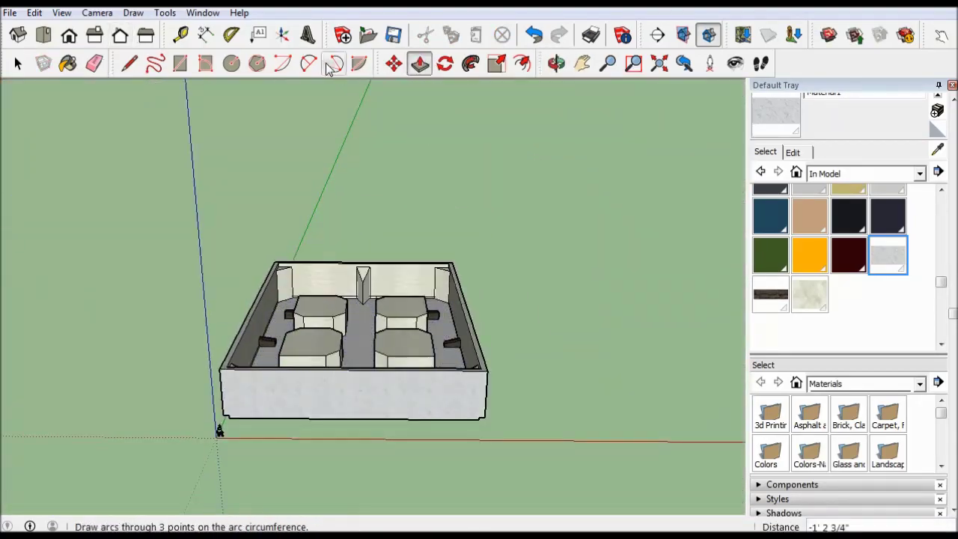
scroll(355, 297, "up", 5)
middle_click_drag(359, 300, 401, 353)
scroll(402, 352, "up", 4)
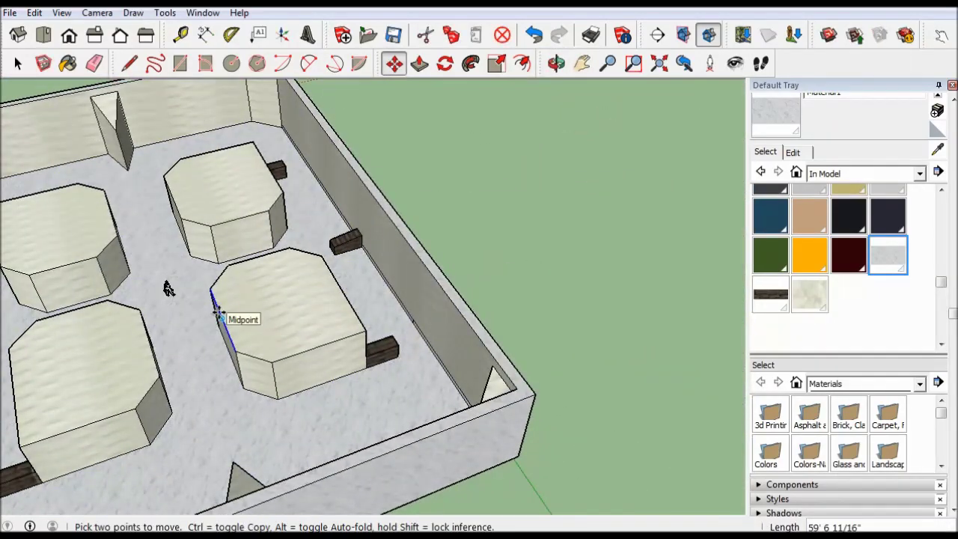
mouse_move(167, 290)
middle_mouse_down()
mouse_move(122, 271)
mouse_move(267, 277)
mouse_move(498, 334)
middle_mouse_up()
scroll(365, 238, "up", 3)
middle_click_drag(364, 238, 474, 427)
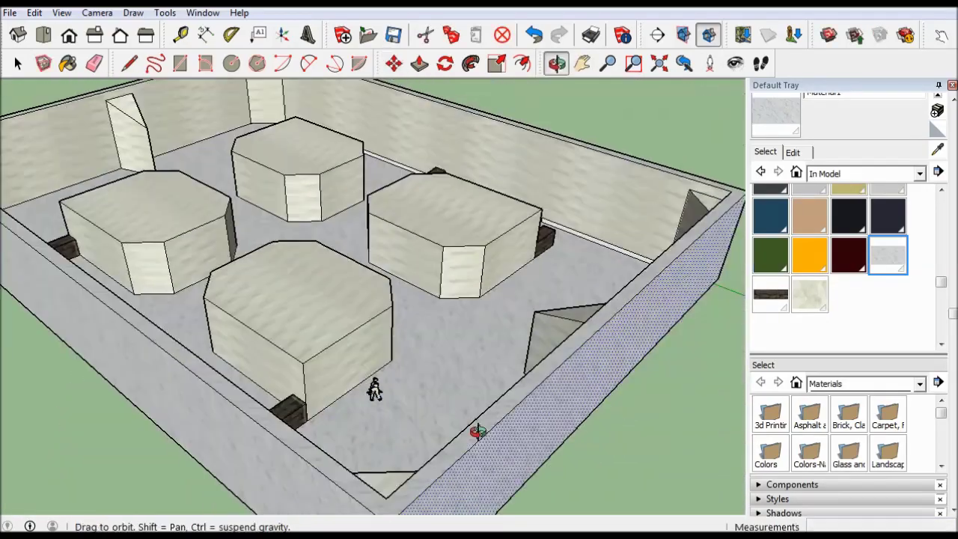
scroll(299, 411, "up", 3)
mouse_move(299, 411)
middle_mouse_down()
mouse_move(487, 321)
mouse_move(509, 242)
mouse_move(582, 398)
middle_mouse_up()
key("space")
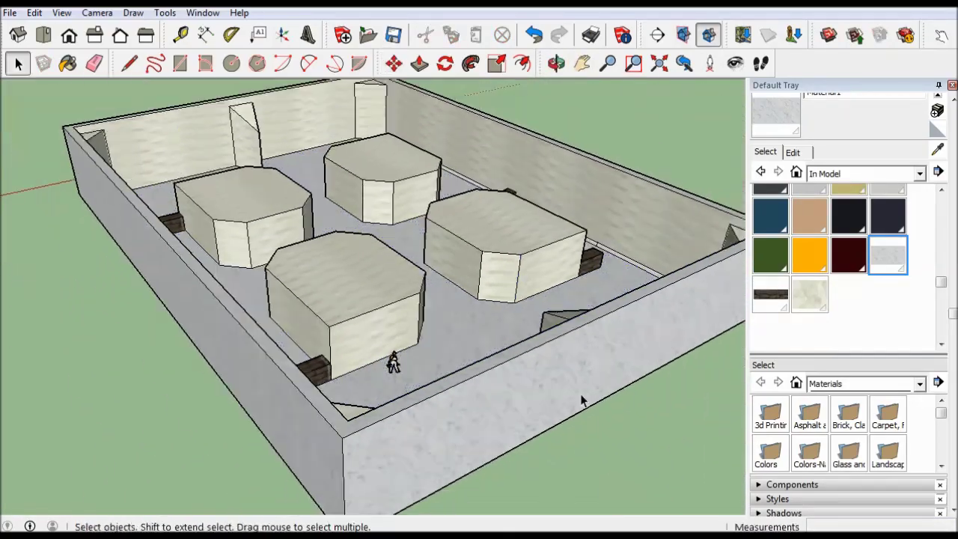
- Soften the octagonal blocks' edges at 88.6 degrees with smooth normals
left_click(820, 510)
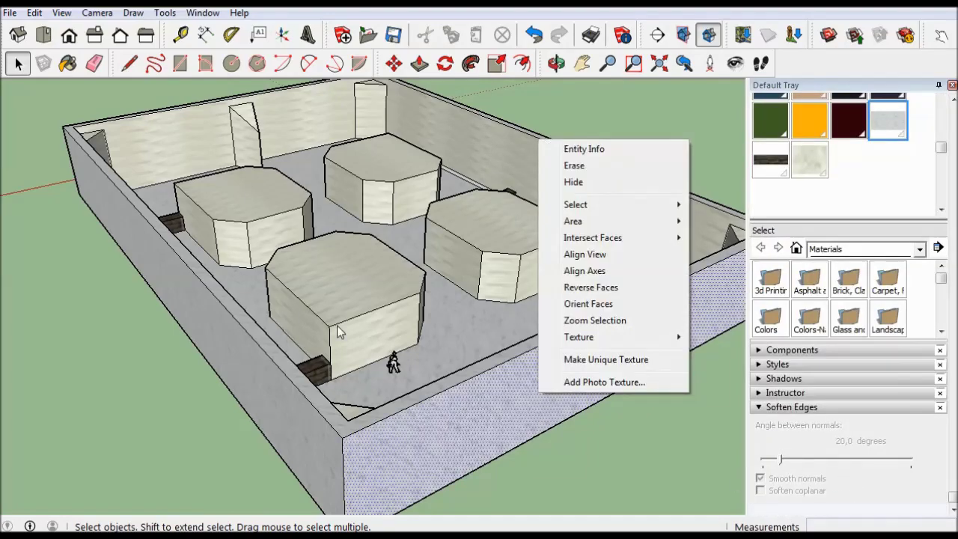
middle_click_drag(337, 327, 280, 306)
scroll(281, 307, "down", 4)
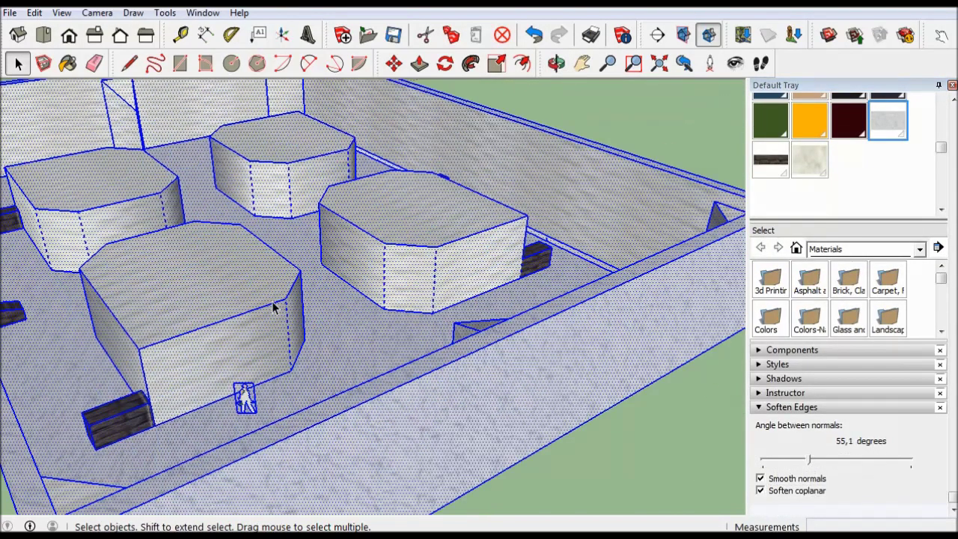
left_click_drag(804, 464, 838, 464)
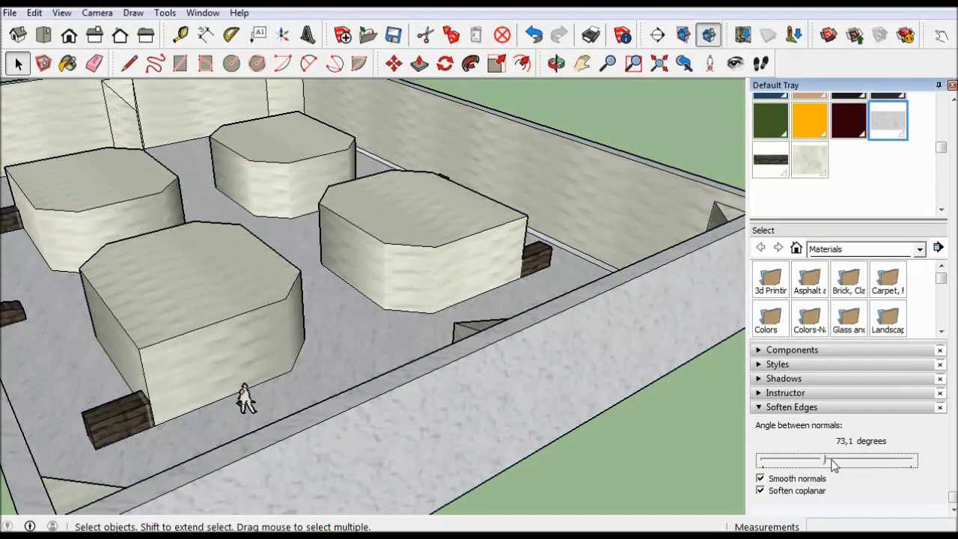
scroll(325, 348, "up", 5)
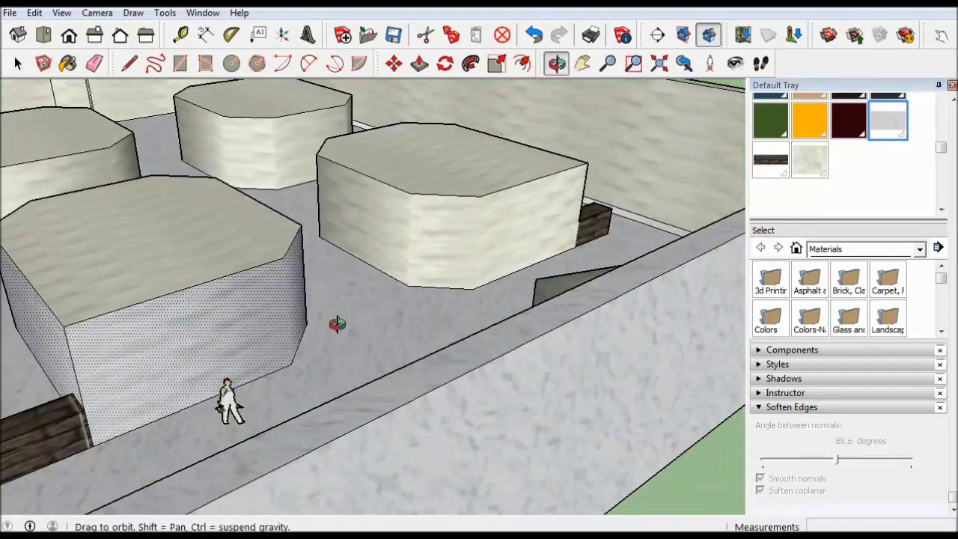
middle_click_drag(321, 327, 509, 340)
mouse_move(514, 257)
middle_mouse_down()
mouse_move(352, 278)
mouse_move(164, 128)
mouse_move(517, 315)
mouse_move(442, 384)
middle_mouse_up()
mouse_move(279, 224)
middle_mouse_down()
mouse_move(320, 278)
mouse_move(459, 214)
middle_mouse_up()
scroll(225, 299, "up", 5)
key("space")
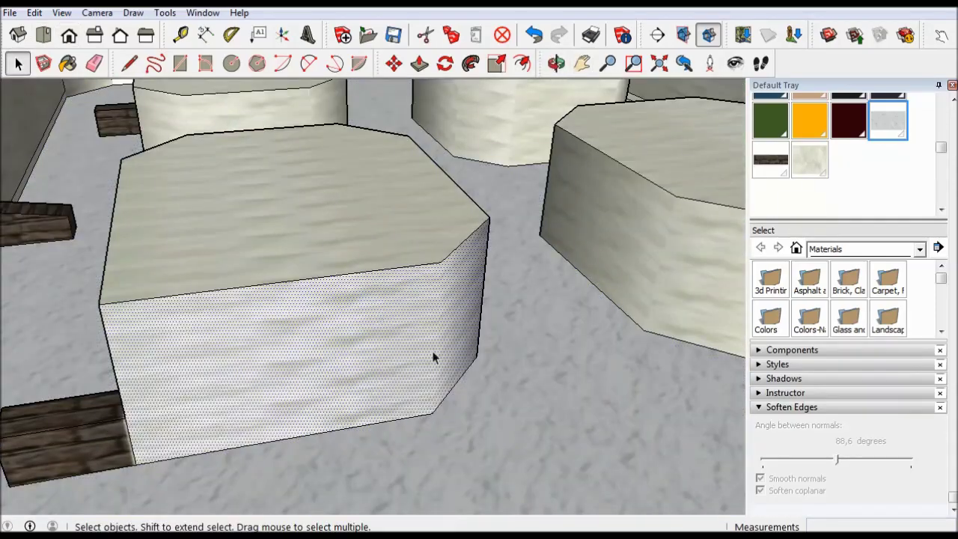
- Draw a roughly 111' by 68' rectangular base plate on the ground
scroll(377, 316, "up", 3)
scroll(429, 421, "down", 8)
key("l")
key("r")
left_click(286, 454)
left_click(567, 474)
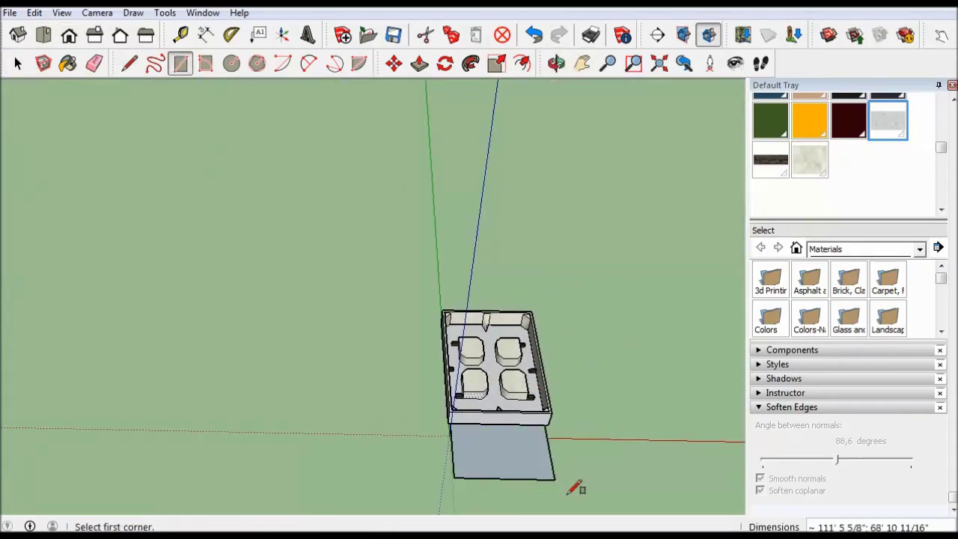
- Place three extruded 3D text lines on the base plate: the author's name, 'İzlediğiniz için teşekkür ederim', 'abone olmayı unutmayınız'
scroll(468, 494, "up", 3)
left_click(308, 35)
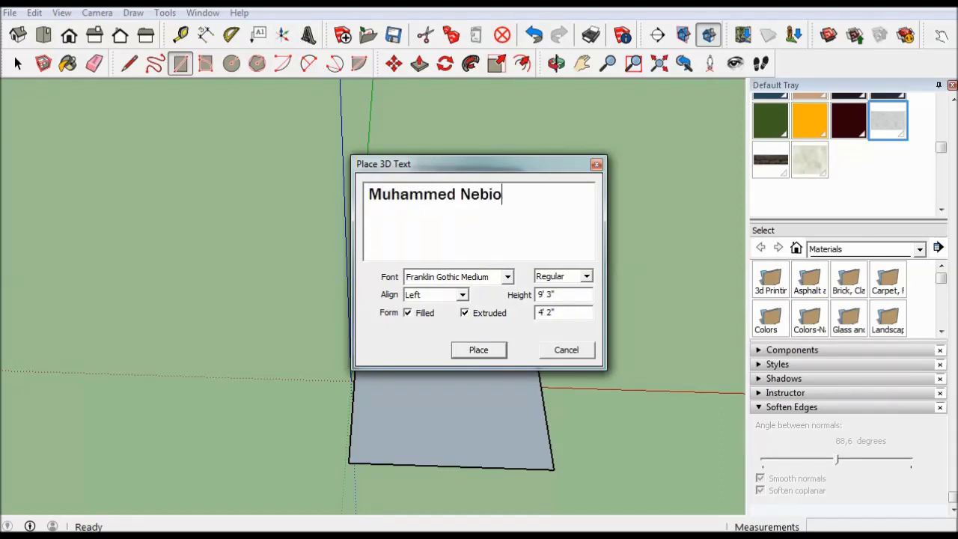
key("Return")
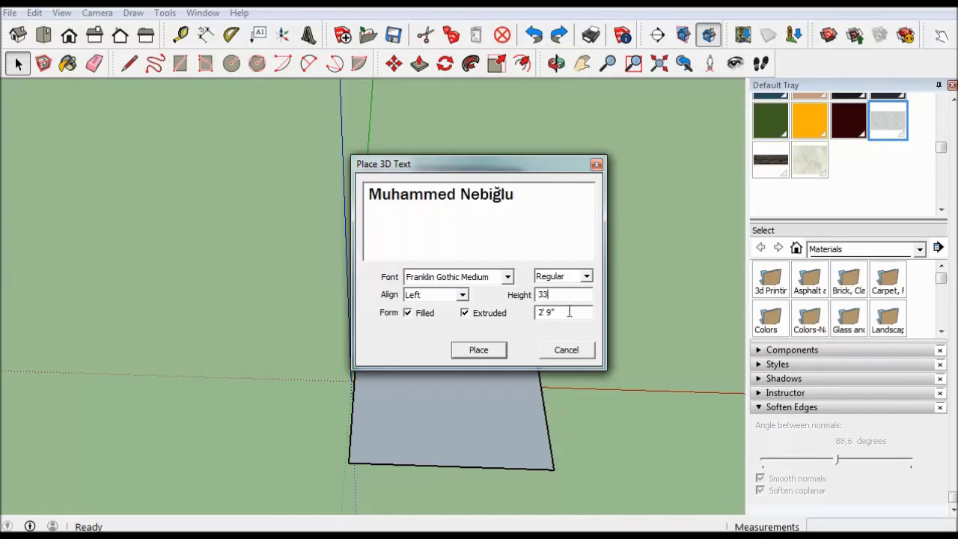
left_click(478, 349)
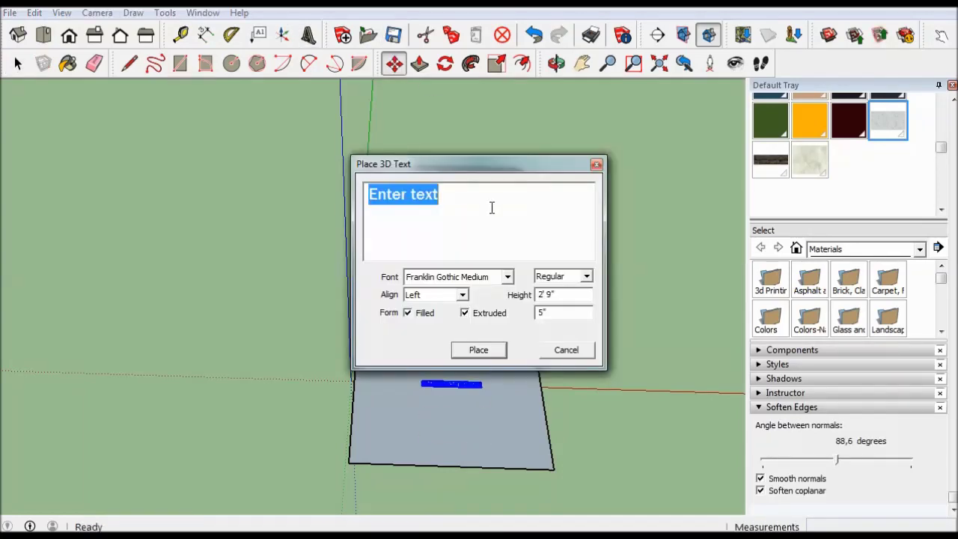
left_click(492, 352)
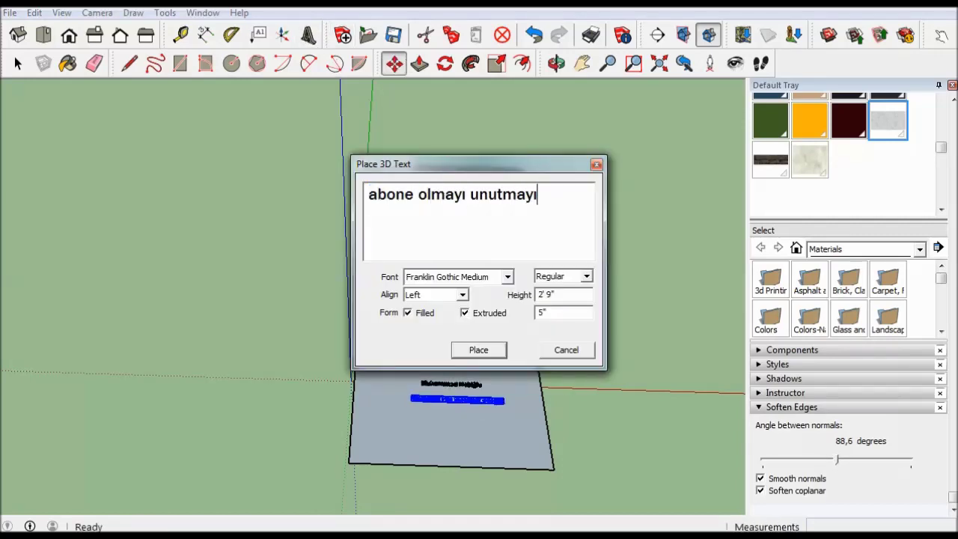
key("Return")
- Paint the three 3D text lines black with Color M09 from the Colors set
key("b")
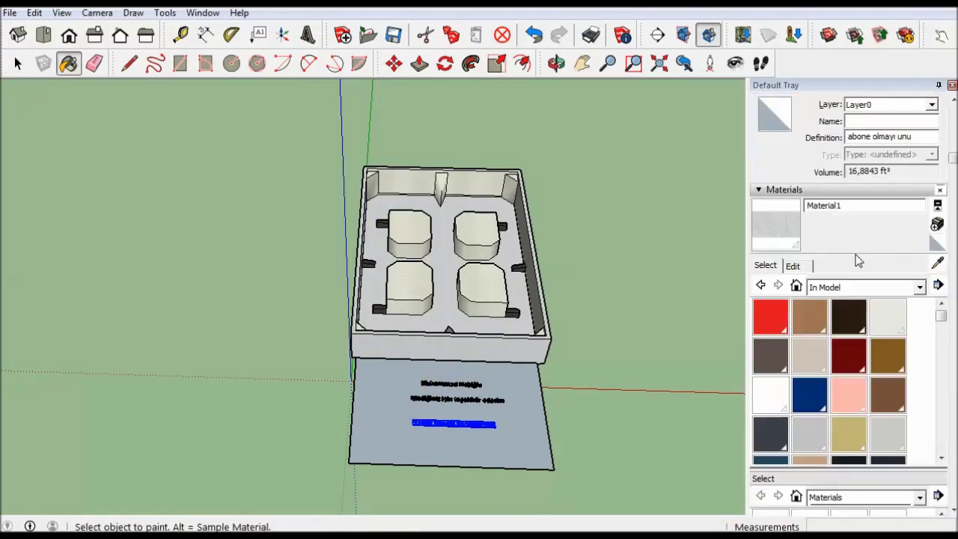
left_click(919, 287)
left_click(830, 321)
scroll(847, 374, "down", 5)
scroll(847, 374, "down", 5)
scroll(415, 442, "up", 5)
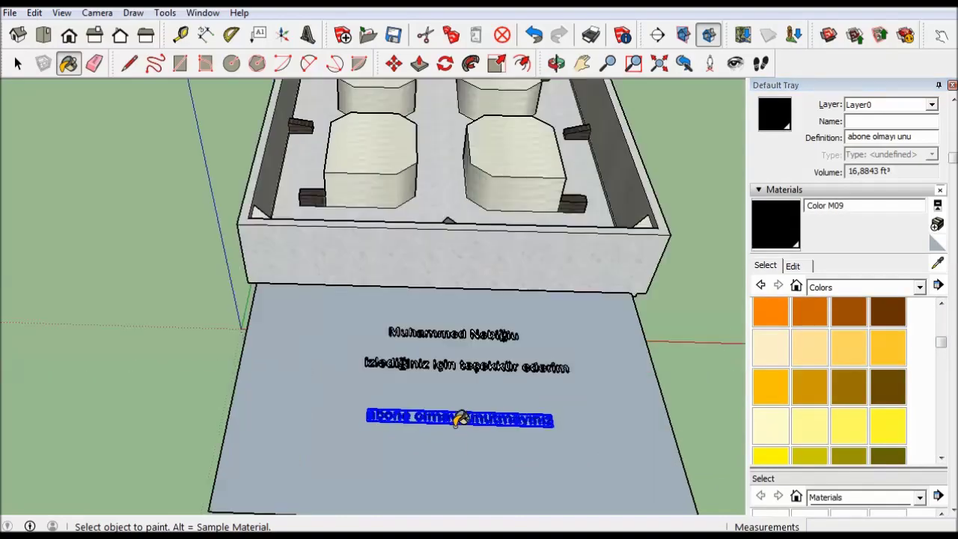
scroll(471, 417, "up", 3)
scroll(461, 442, "down", 2)
middle_click_drag(478, 419, 550, 357, "shift")
- Orbit out to an angled view of the whole finished model
key("space")
scroll(487, 404, "down", 1)
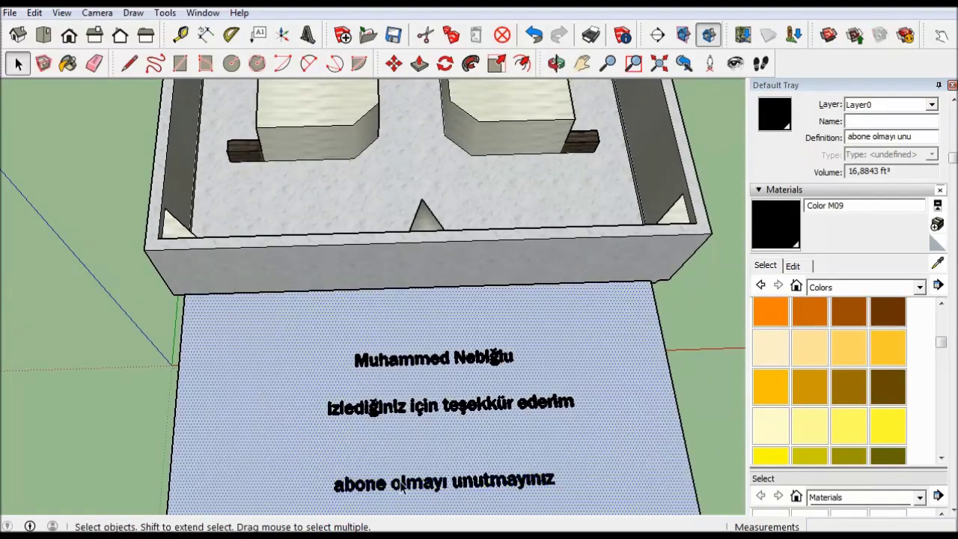
scroll(423, 447, "up", 3)
scroll(424, 446, "down", 6)
middle_click_drag(449, 360, 509, 151)
scroll(509, 152, "up", 3)
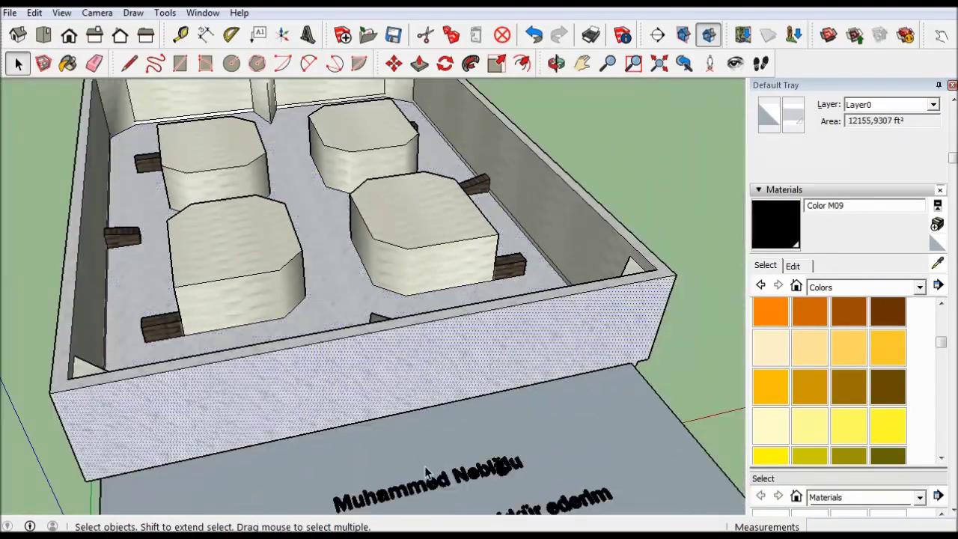